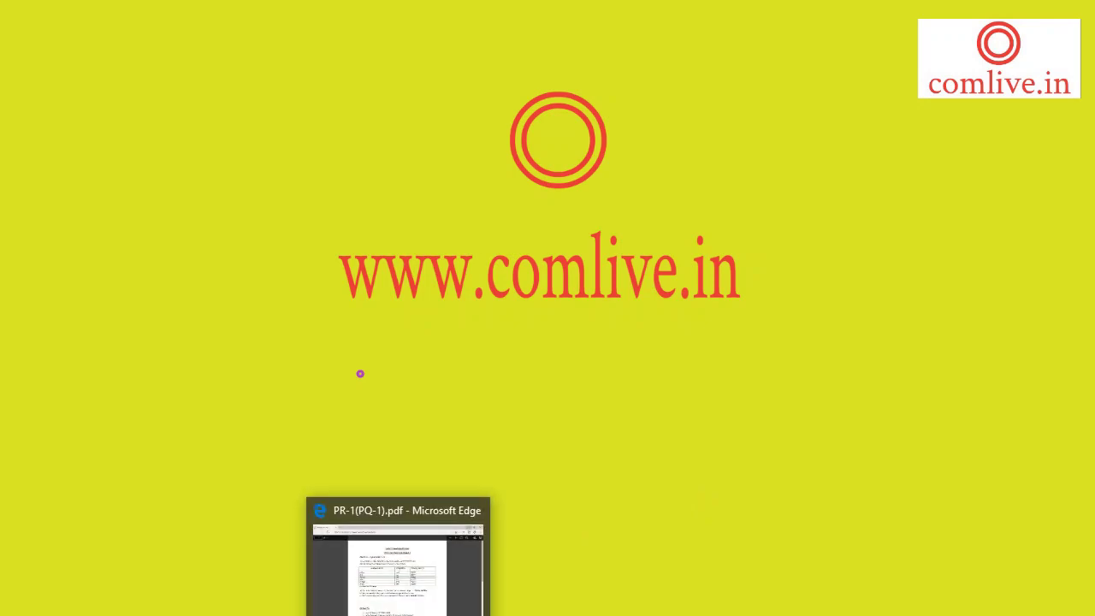
Bring up the PR-1(PQ-1).pdf question in Edge and scroll down through the salary table.
{"action": "left_click", "coordinate": [398, 564]}
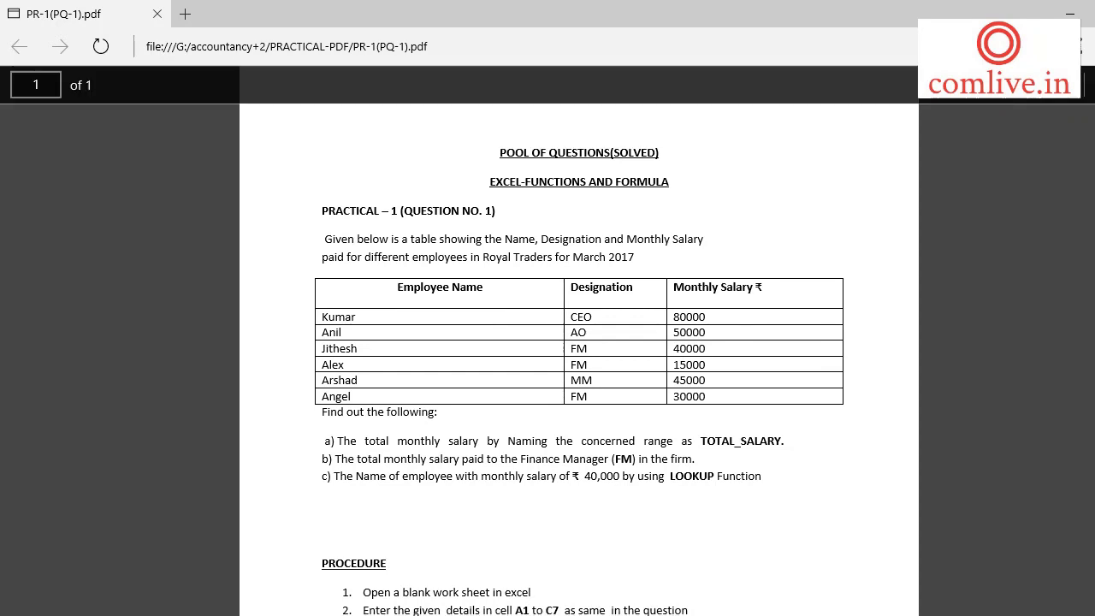
{"action": "scroll", "coordinate": [547, 342], "scroll_direction": "down", "scroll_amount": 3}
{"action": "scroll", "coordinate": [547, 342], "scroll_direction": "down", "scroll_amount": 3}
Scroll further down the PDF to read the procedure steps.
{"action": "scroll", "coordinate": [547, 342], "scroll_direction": "down", "scroll_amount": 2}
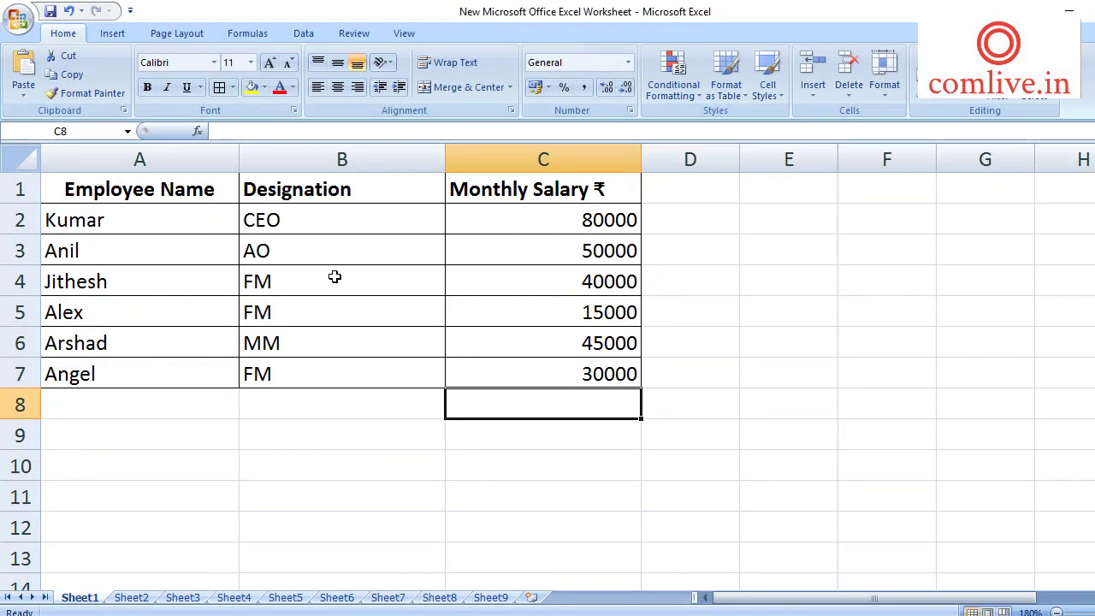
Check the Employee Name heading in A1 and select the whole table A1:C7.
{"action": "left_click", "coordinate": [83, 192]}
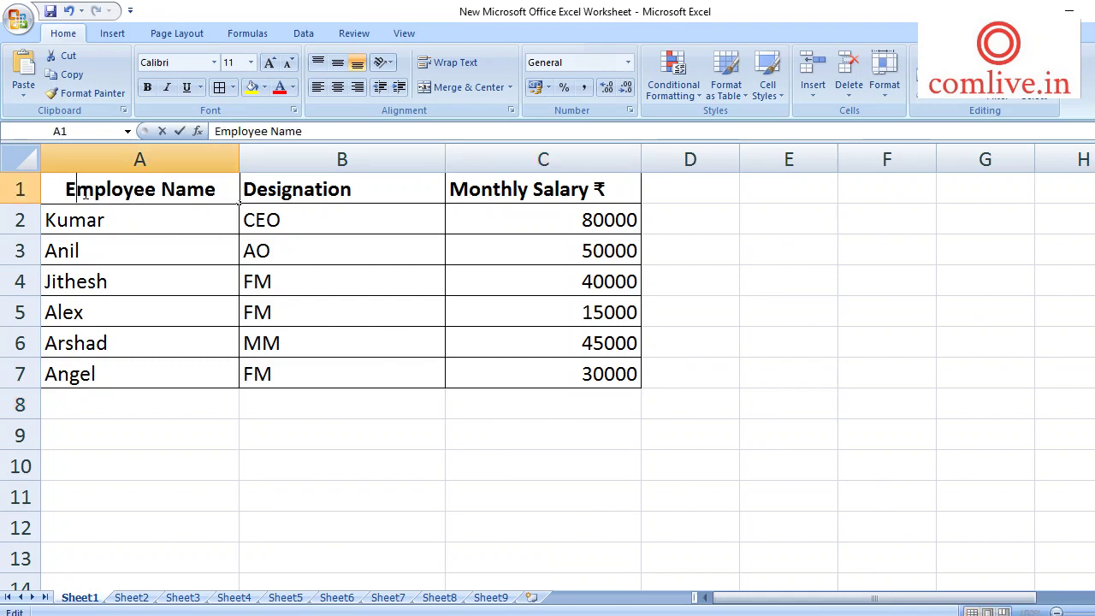
{"action": "double_click", "coordinate": [83, 191]}
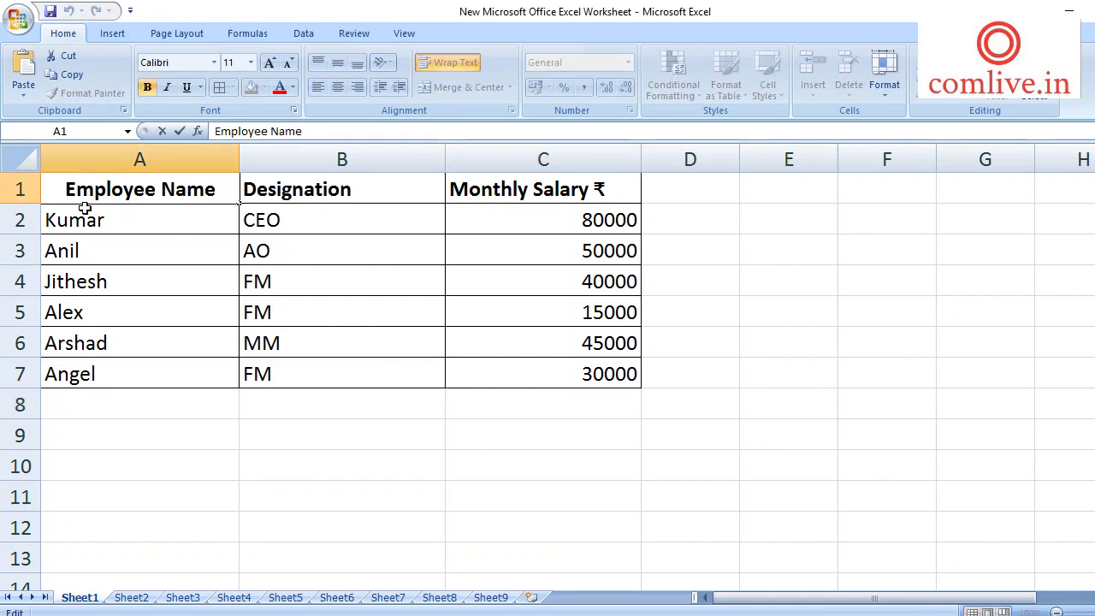
{"action": "left_click", "coordinate": [101, 253]}
{"action": "left_click_drag", "start_coordinate": [75, 193], "coordinate": [628, 374]}
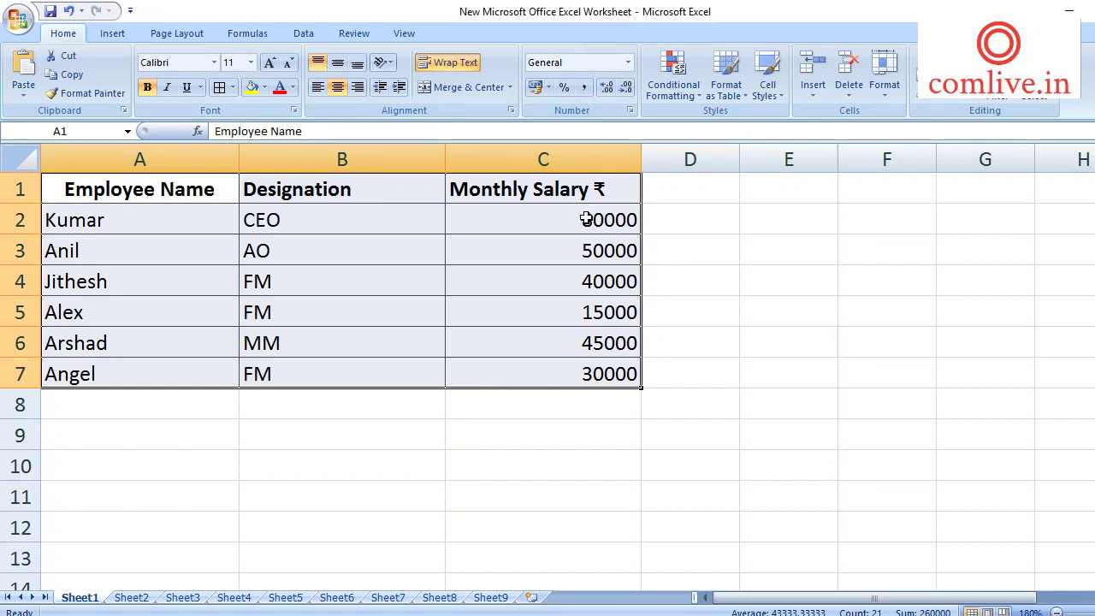
Select the salary values C2:C7 and show the Formulas tab.
{"action": "left_click_drag", "start_coordinate": [588, 220], "coordinate": [592, 363]}
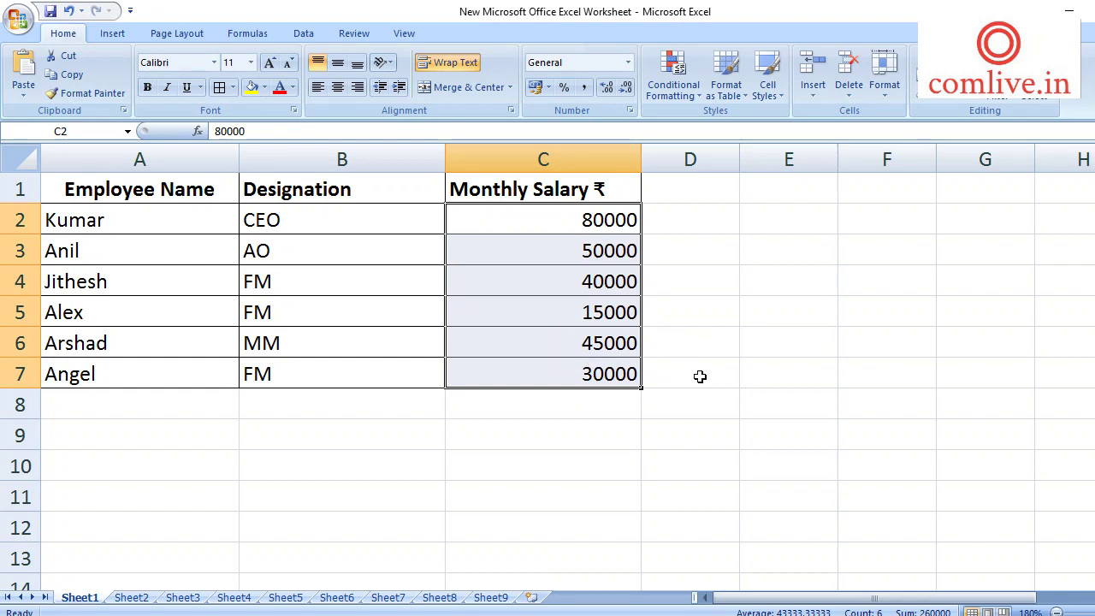
{"action": "left_click", "coordinate": [778, 354]}
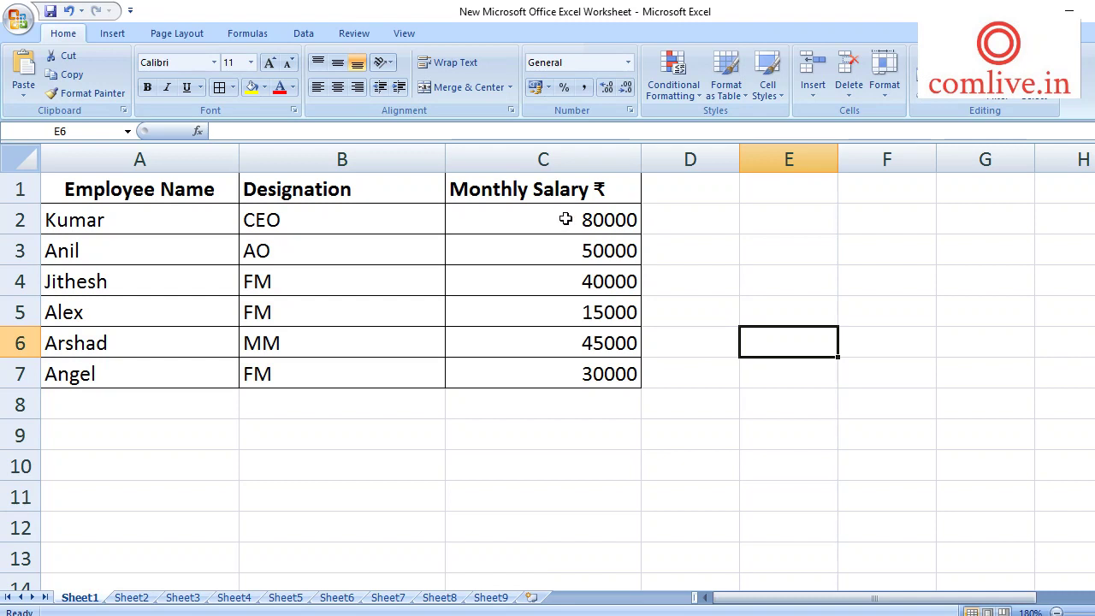
{"action": "left_click_drag", "start_coordinate": [563, 219], "coordinate": [569, 367]}
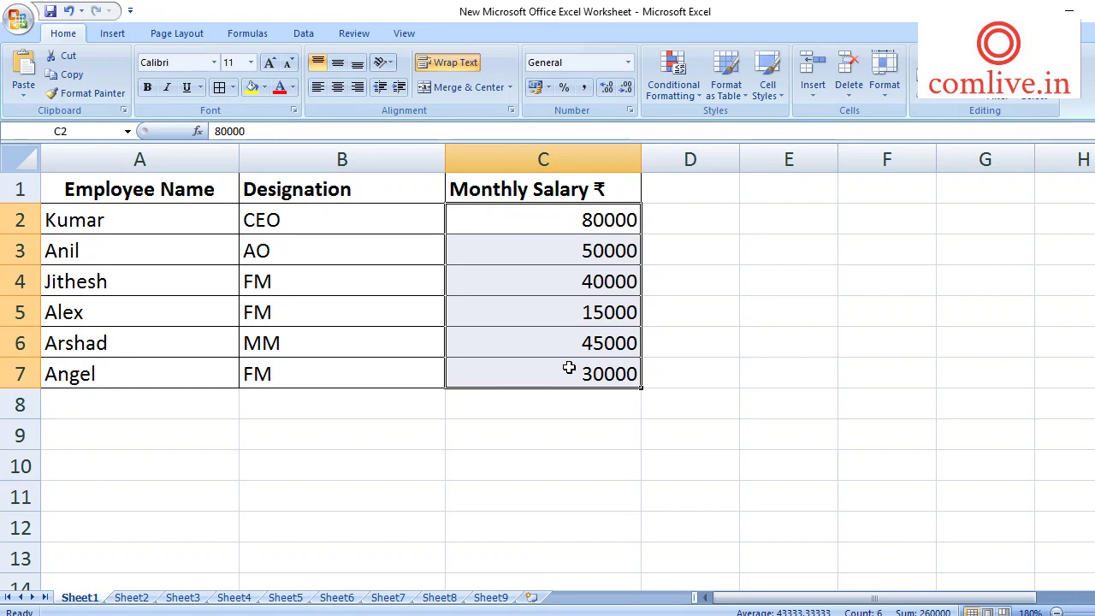
{"action": "left_click", "coordinate": [251, 33]}
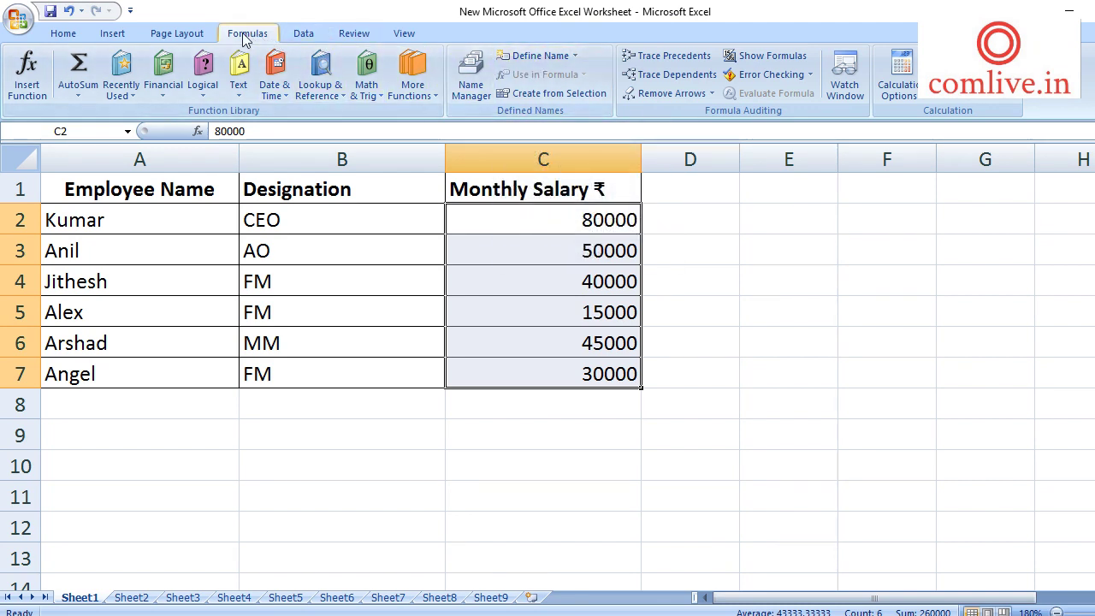
Define the name TOTAL_SALARY for the selected salary cells C2:C7.
{"action": "left_click", "coordinate": [532, 58]}
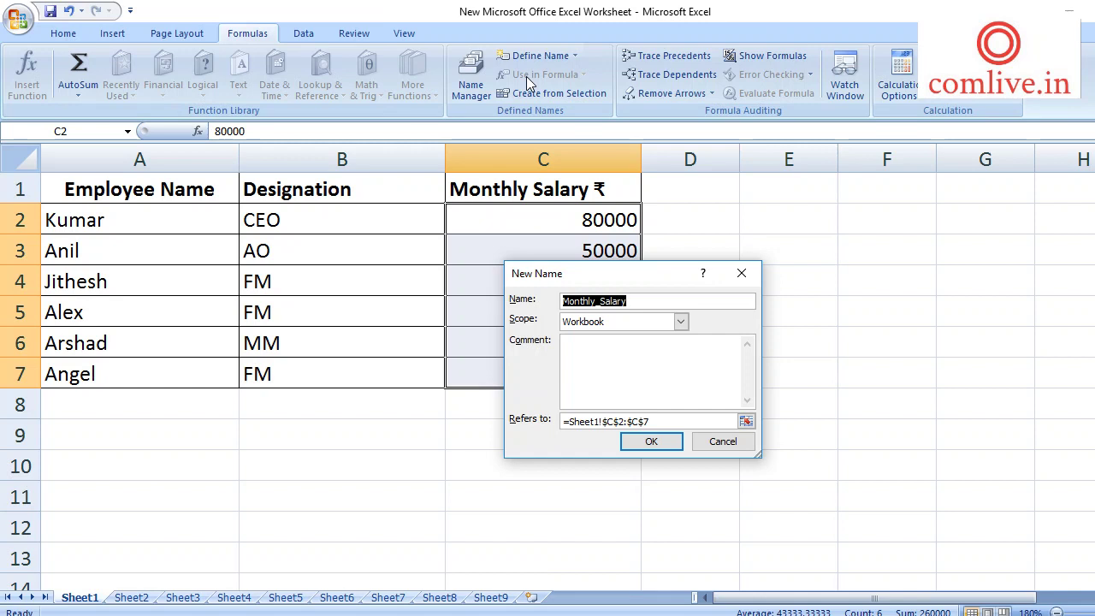
{"action": "type", "text": "t"}
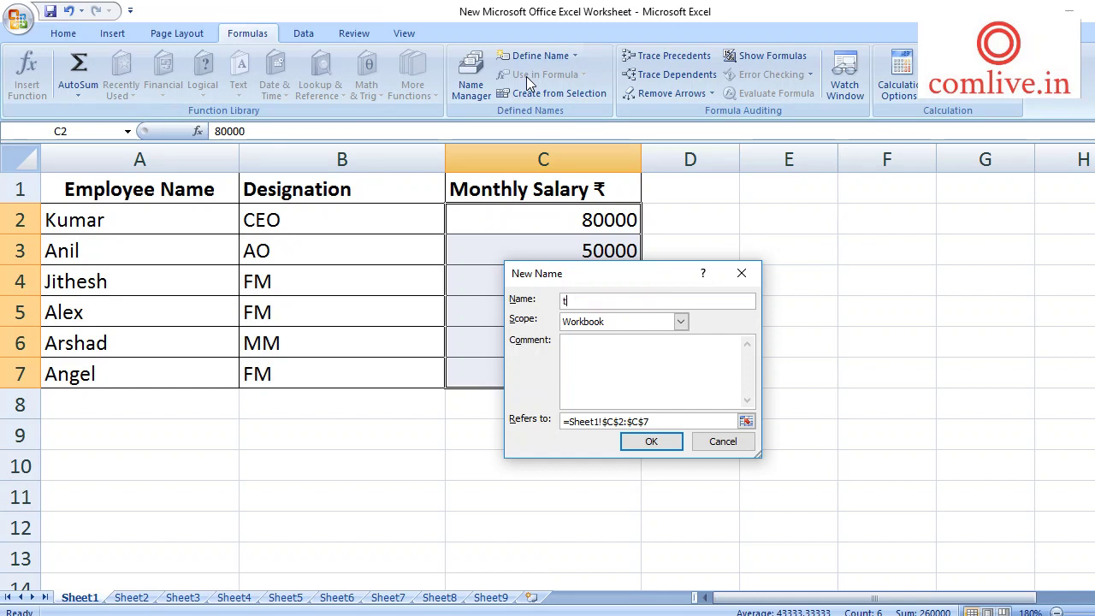
{"action": "key", "text": "BackSpace"}
{"action": "type", "text": "TOT"}
{"action": "type", "text": "AL"}
{"action": "type", "text": "_SA"}
{"action": "type", "text": "LARY"}
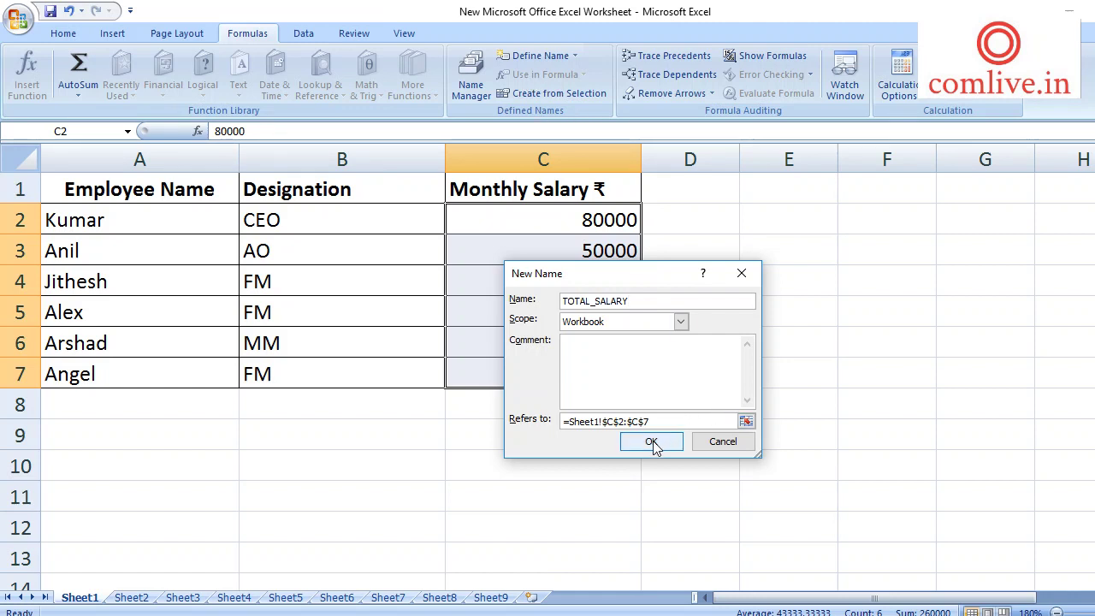
{"action": "left_click_drag", "start_coordinate": [663, 273], "coordinate": [881, 272]}
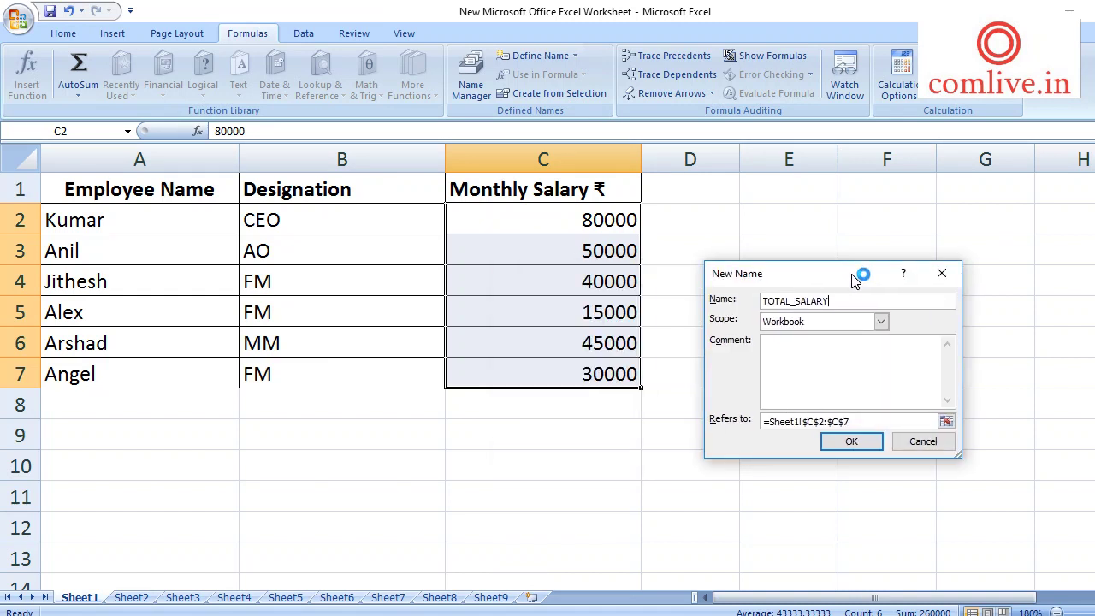
{"action": "left_click", "coordinate": [862, 442]}
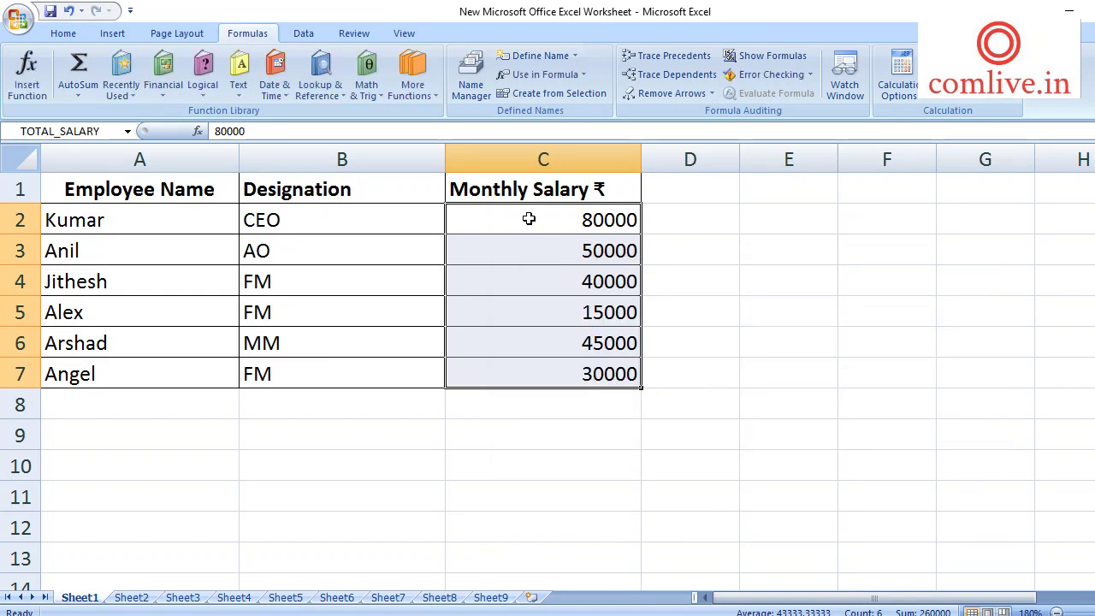
{"action": "left_click_drag", "start_coordinate": [528, 219], "coordinate": [541, 366]}
{"action": "left_click", "coordinate": [335, 436]}
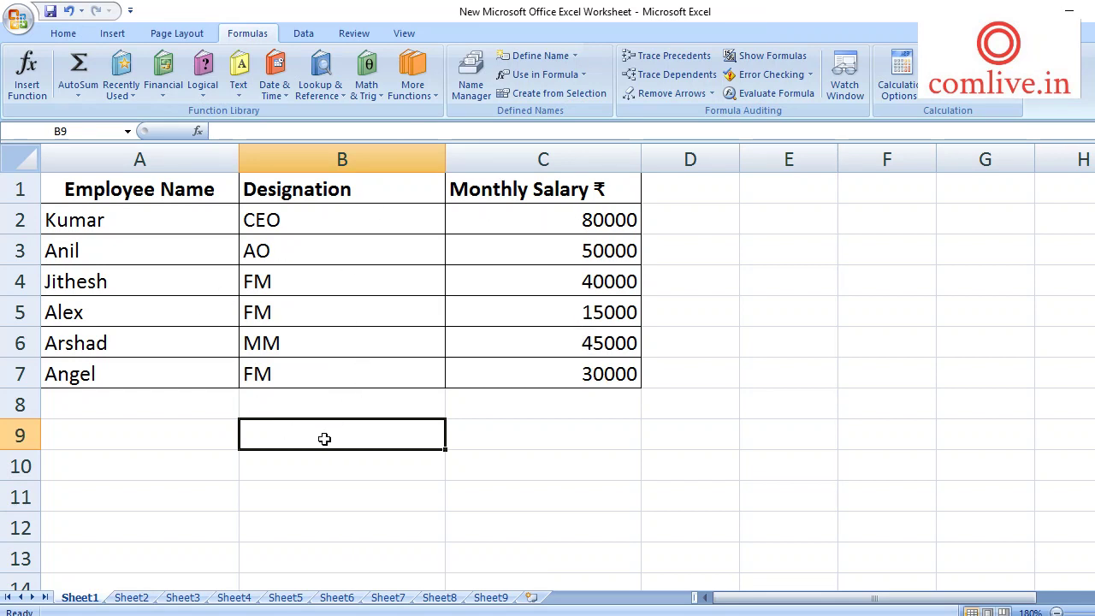
Enter =SUM(TOTAL_SALARY) in B9 to get the total 260000.
{"action": "type", "text": "="}
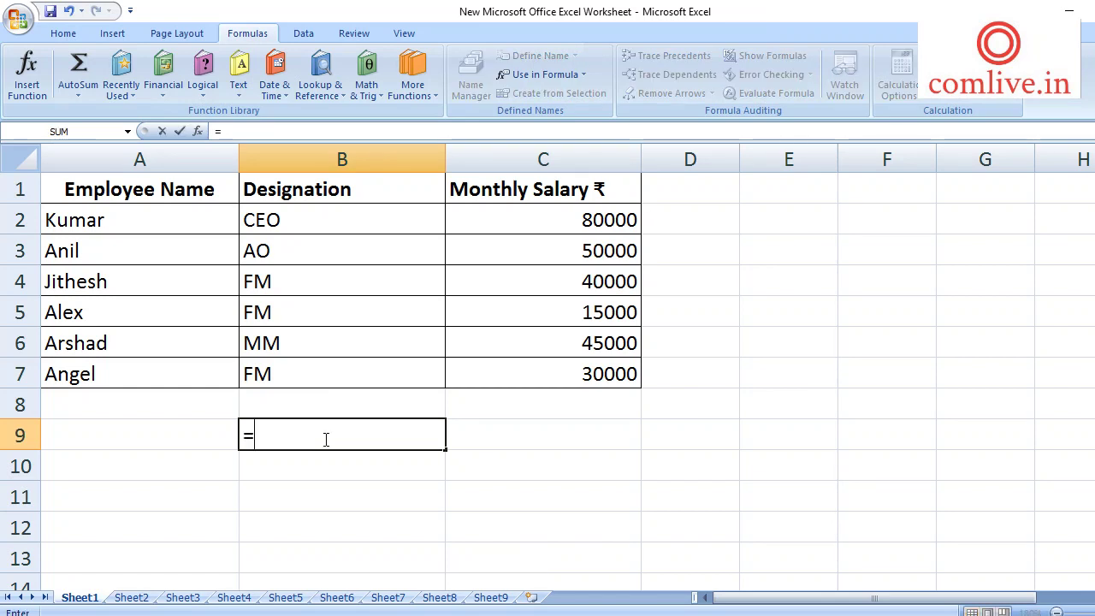
{"action": "type", "text": "SU"}
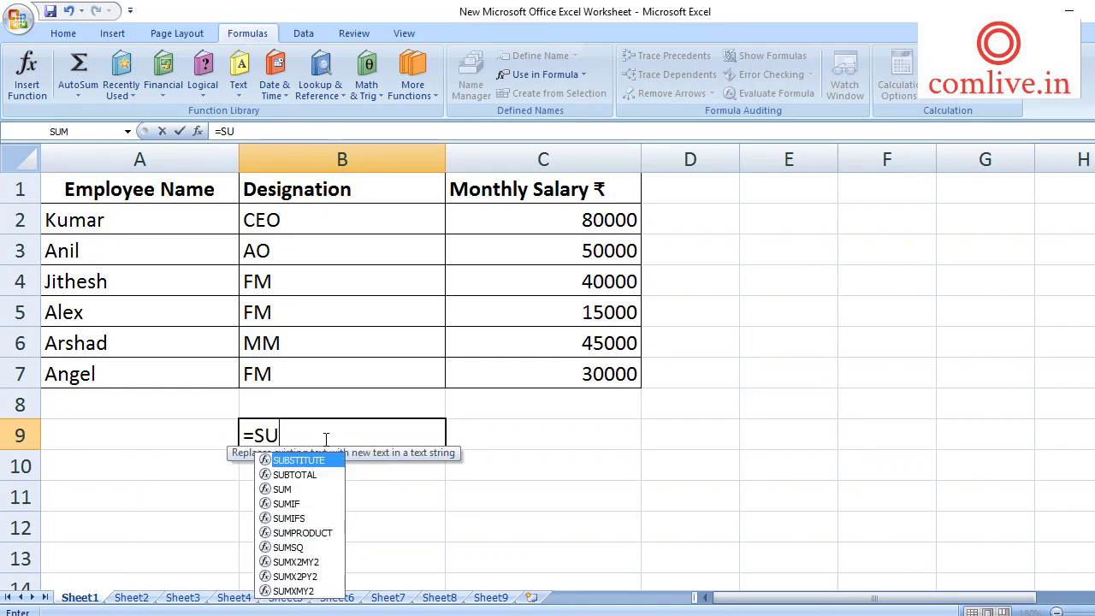
{"action": "type", "text": "M"}
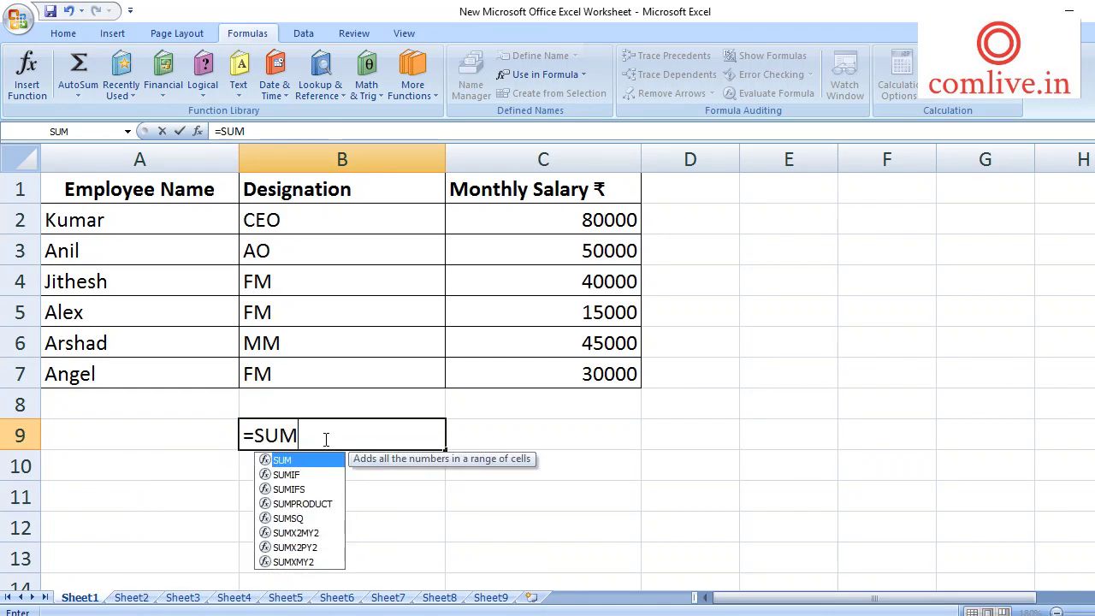
{"action": "type", "text": "("}
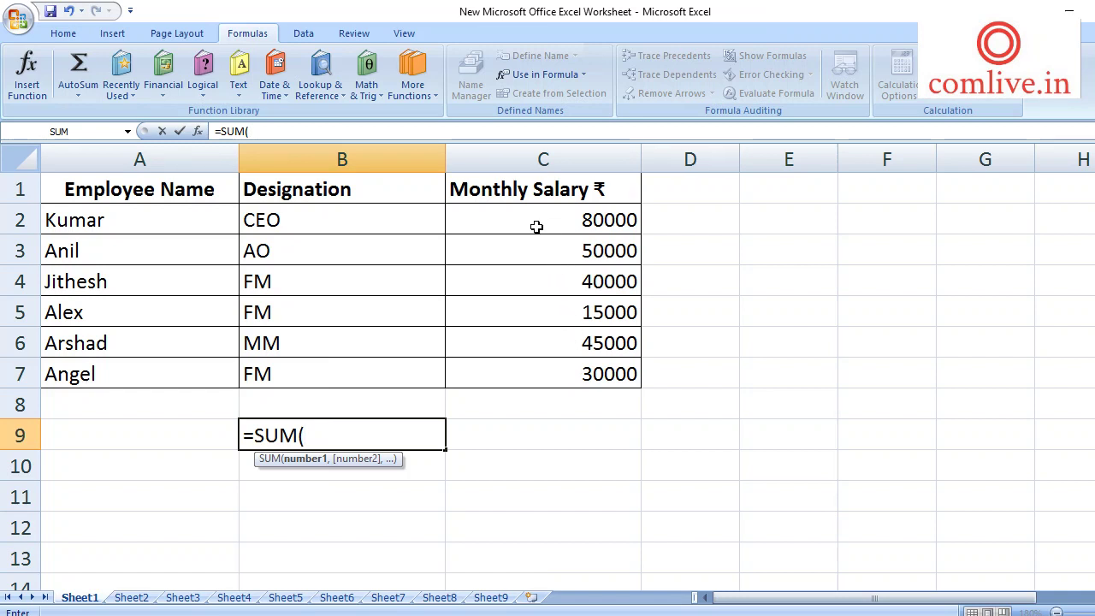
{"action": "type", "text": "T"}
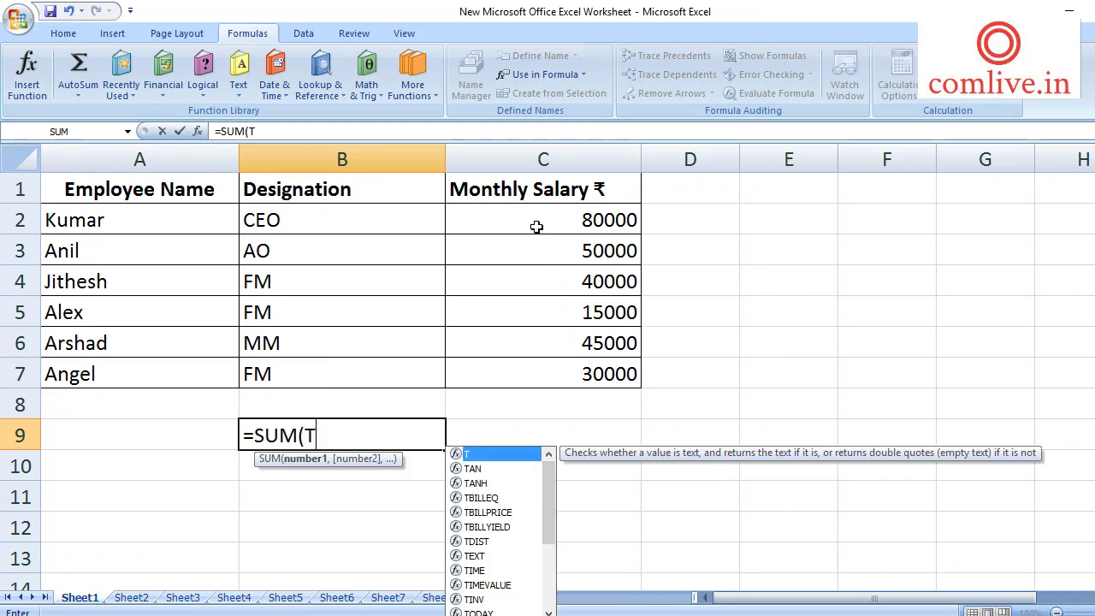
{"action": "type", "text": "OTA"}
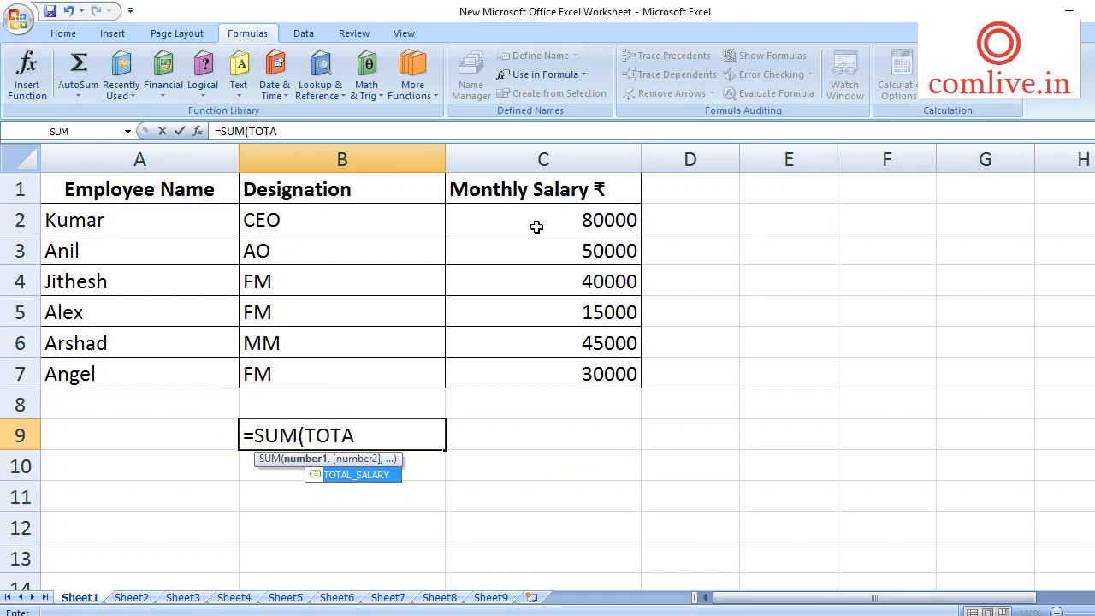
{"action": "type", "text": "L_"}
{"action": "type", "text": "S"}
{"action": "type", "text": "ALARY"}
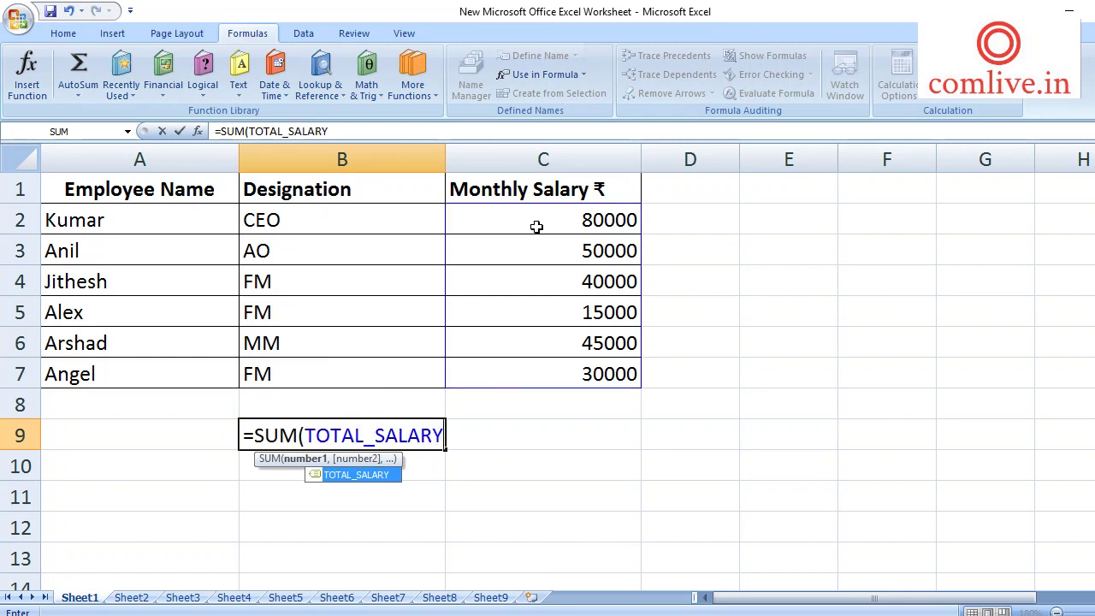
{"action": "type", "text": ")"}
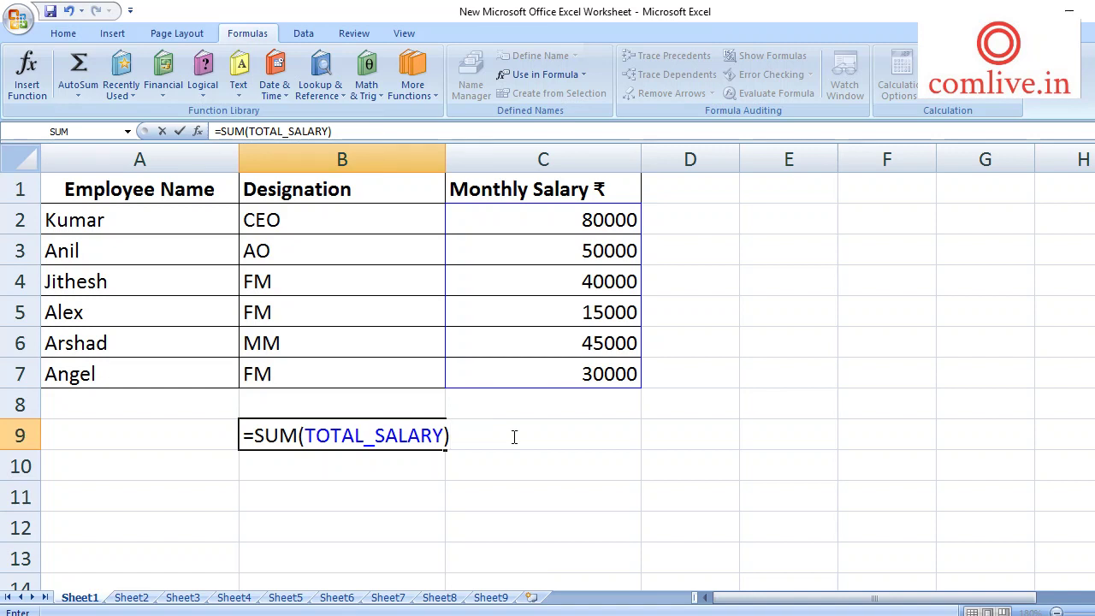
{"action": "key", "text": "Return"}
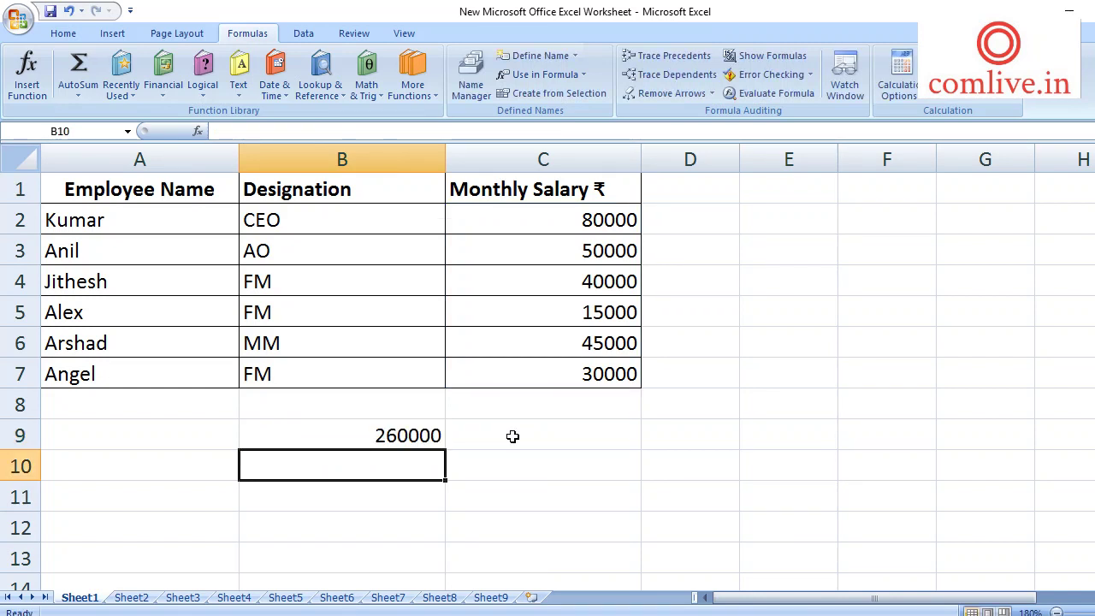
{"action": "left_click", "coordinate": [407, 436]}
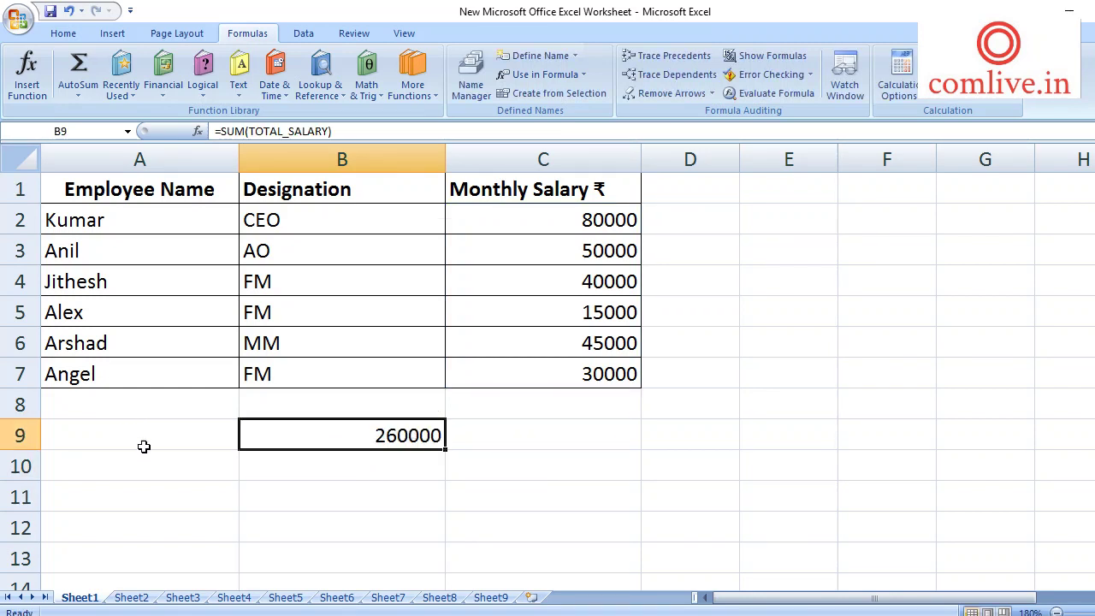
{"action": "double_click", "coordinate": [387, 437]}
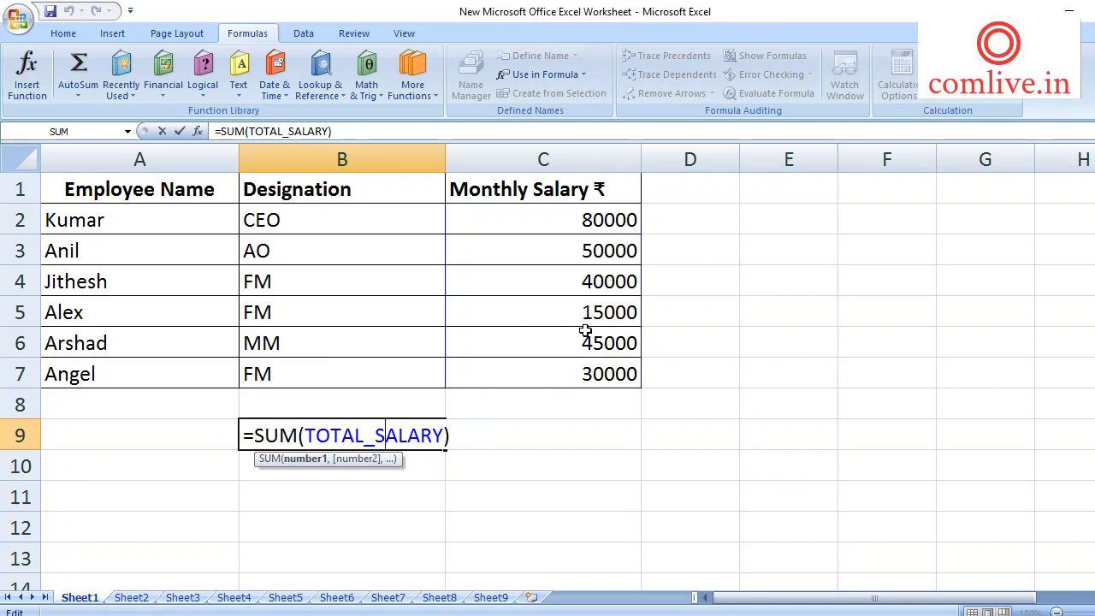
{"action": "key", "text": "Return"}
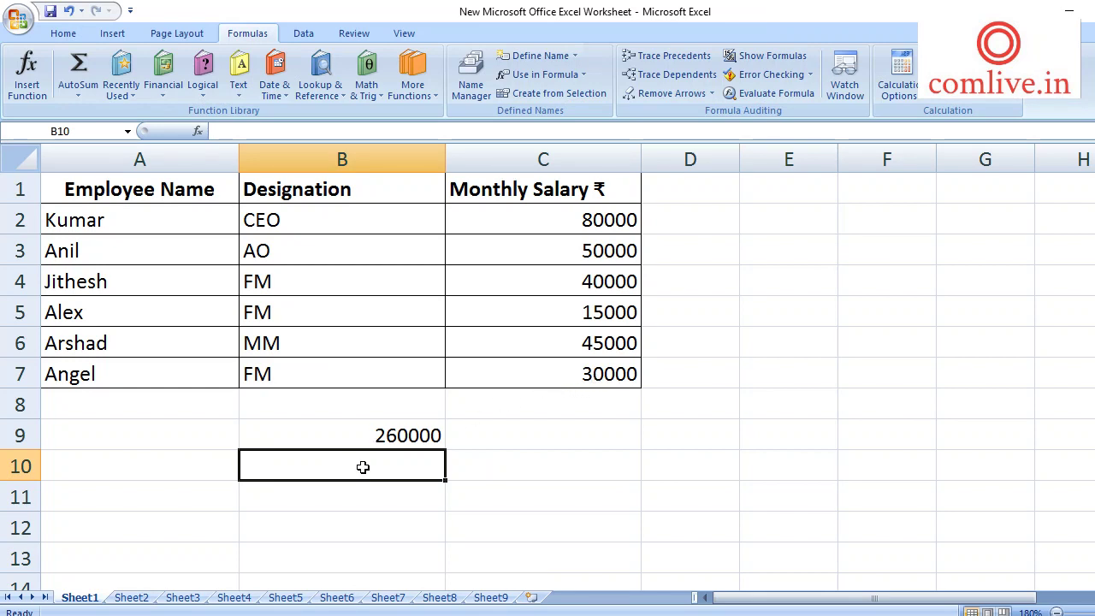
Type =SUMIF(B2:B7,"FM" in B10 as the range and criteria arguments.
{"action": "type", "text": "="}
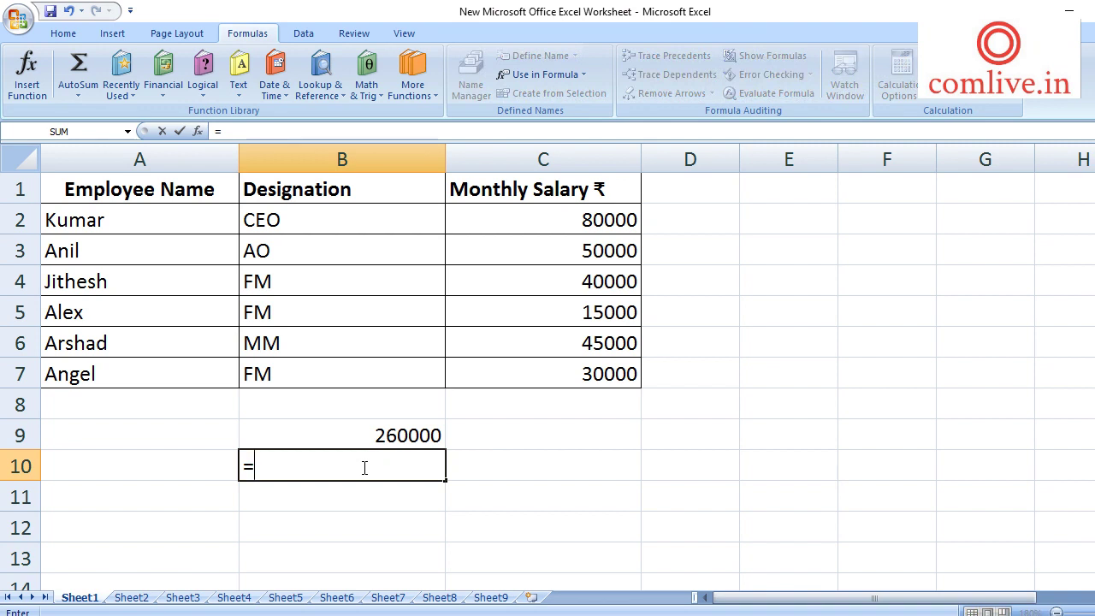
{"action": "type", "text": "SUMIF"}
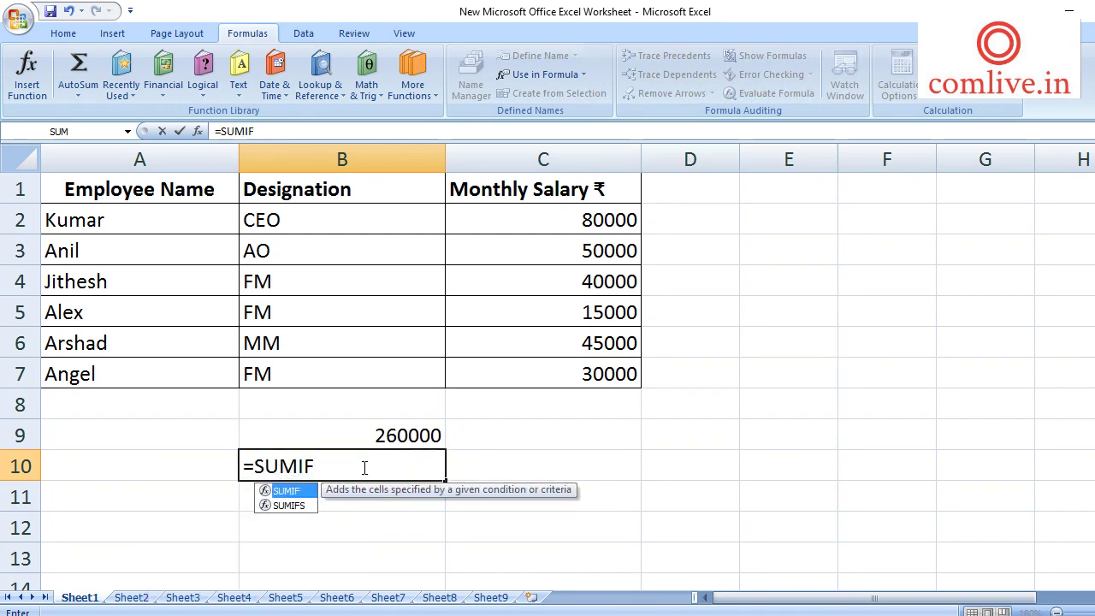
{"action": "type", "text": "("}
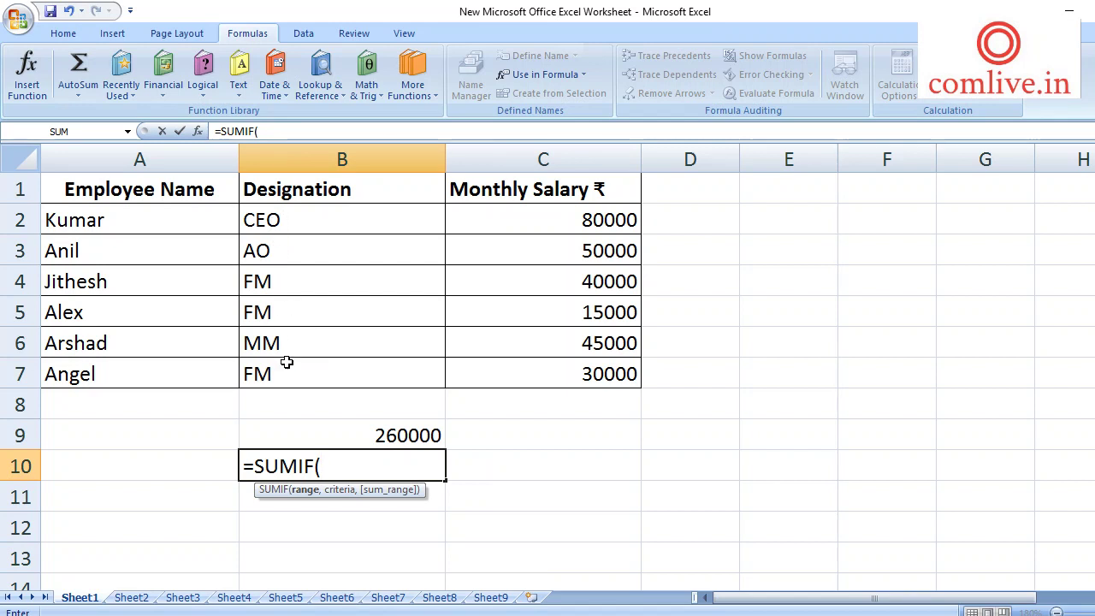
{"action": "type", "text": "B"}
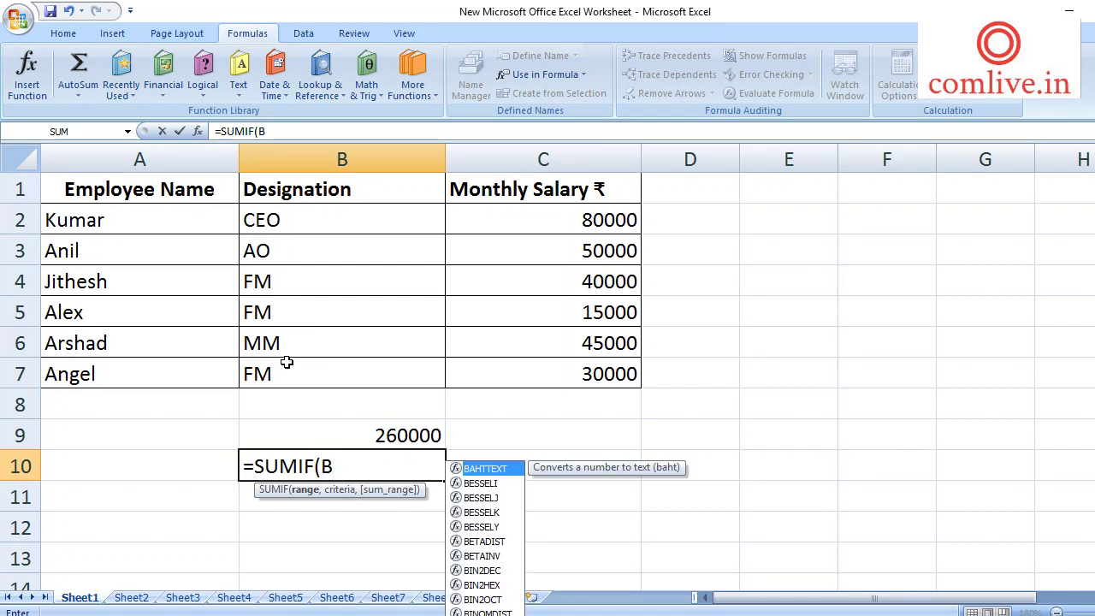
{"action": "type", "text": "2:"}
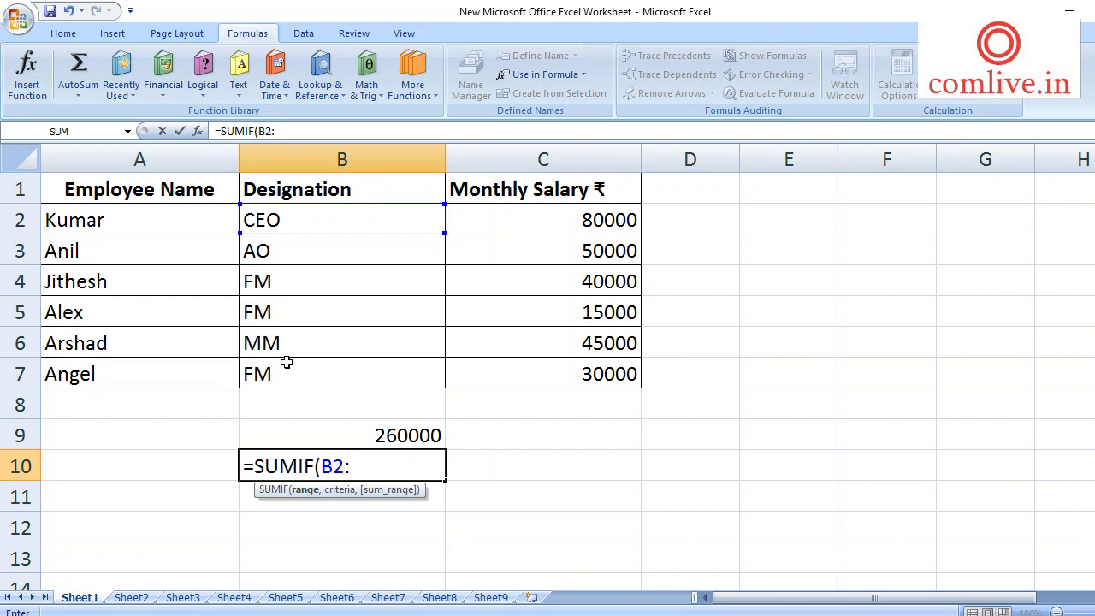
{"action": "type", "text": "B7"}
{"action": "type", "text": ","}
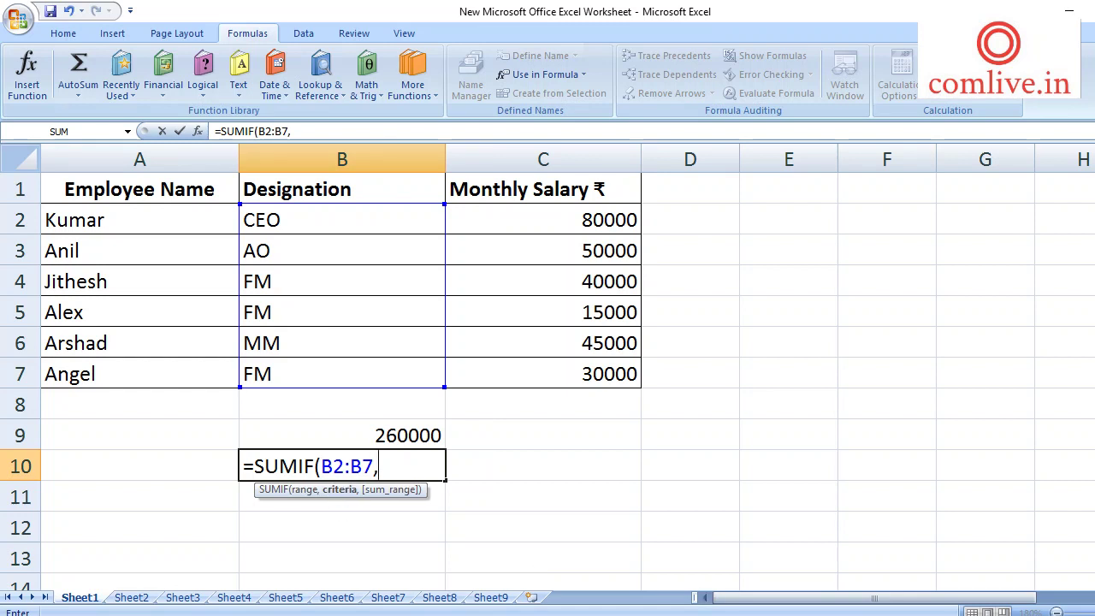
{"action": "type", "text": "\""}
{"action": "type", "text": "F"}
{"action": "type", "text": "M"}
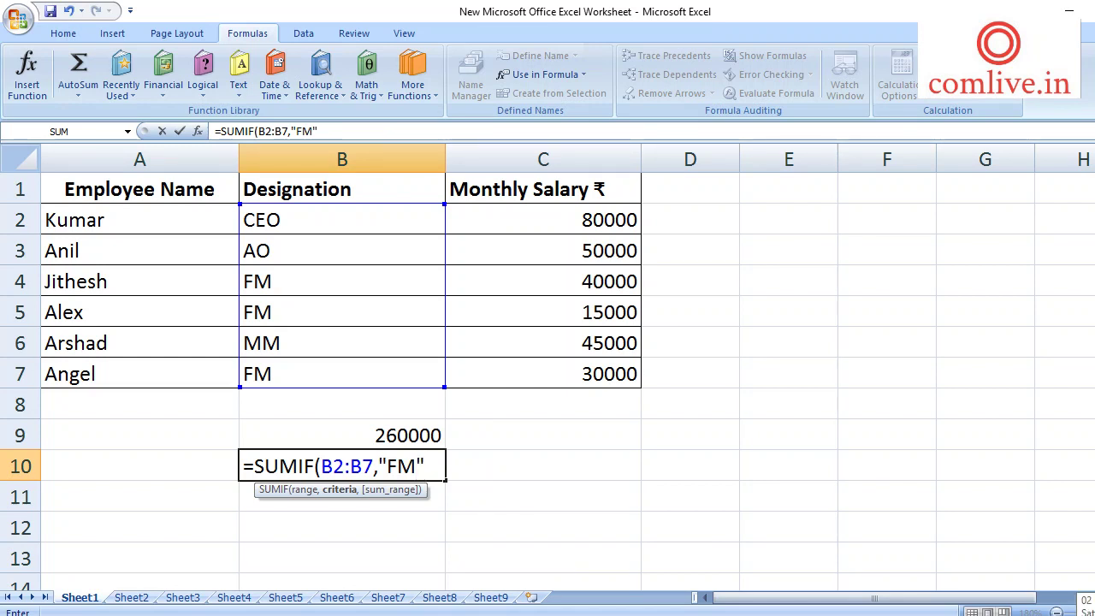
Add TOTAL_SALARY as the sum range and commit the SUMIF, giving 85000.
{"action": "type", "text": ","}
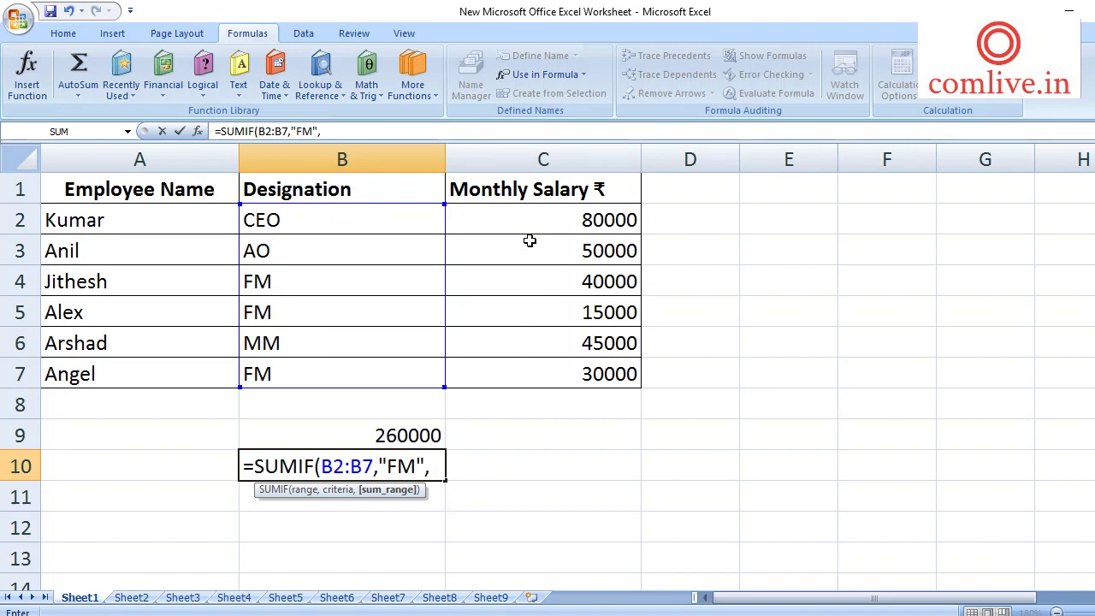
{"action": "type", "text": "T"}
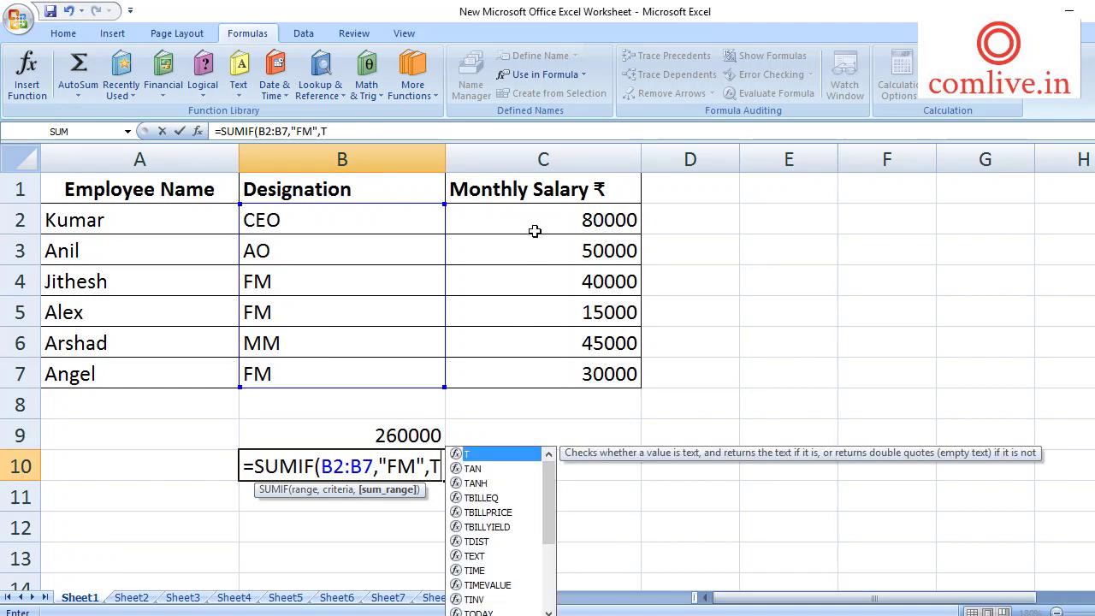
{"action": "type", "text": "OTA"}
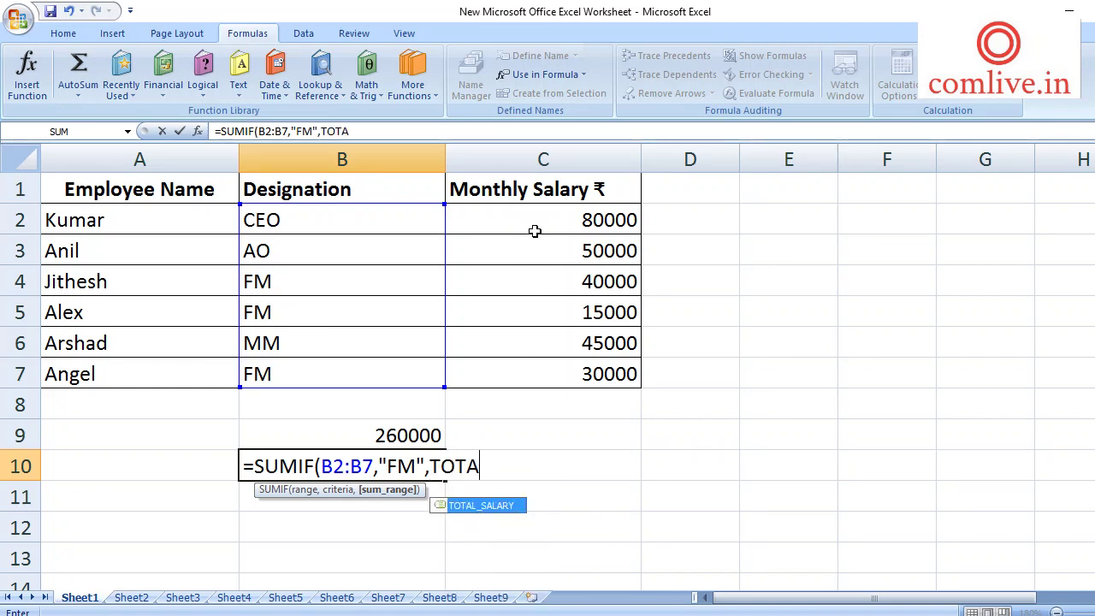
{"action": "type", "text": "L_"}
{"action": "type", "text": "SALARY"}
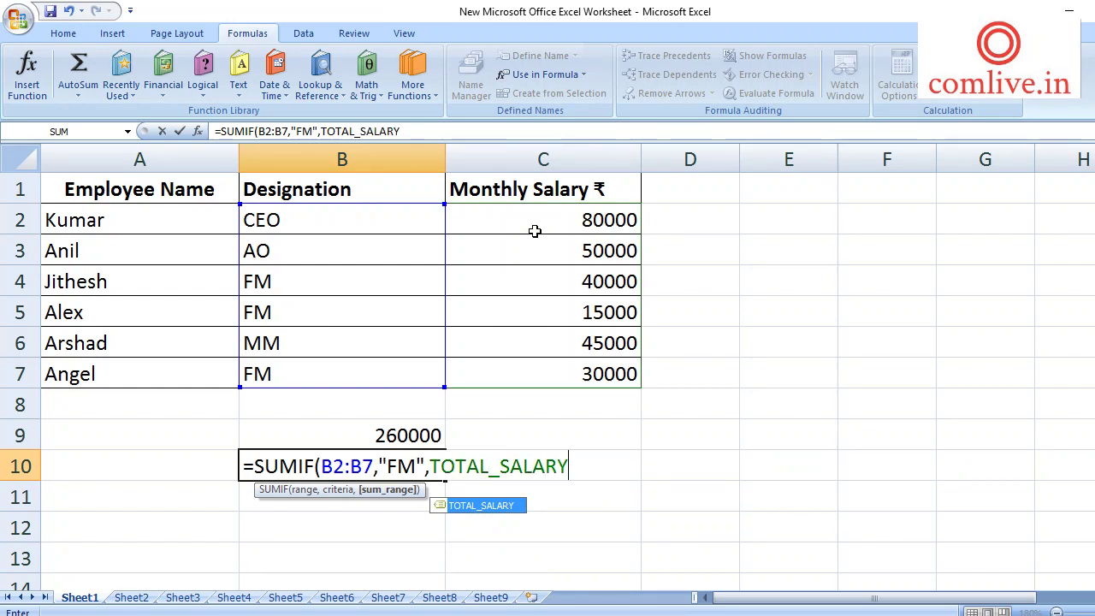
{"action": "type", "text": ")"}
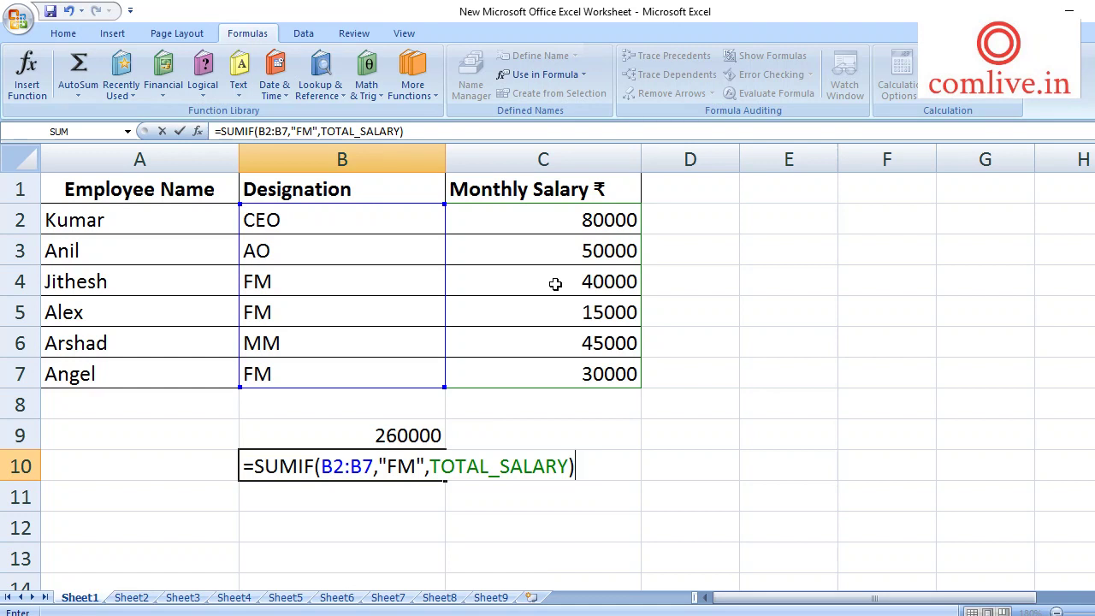
{"action": "key", "text": "Return"}
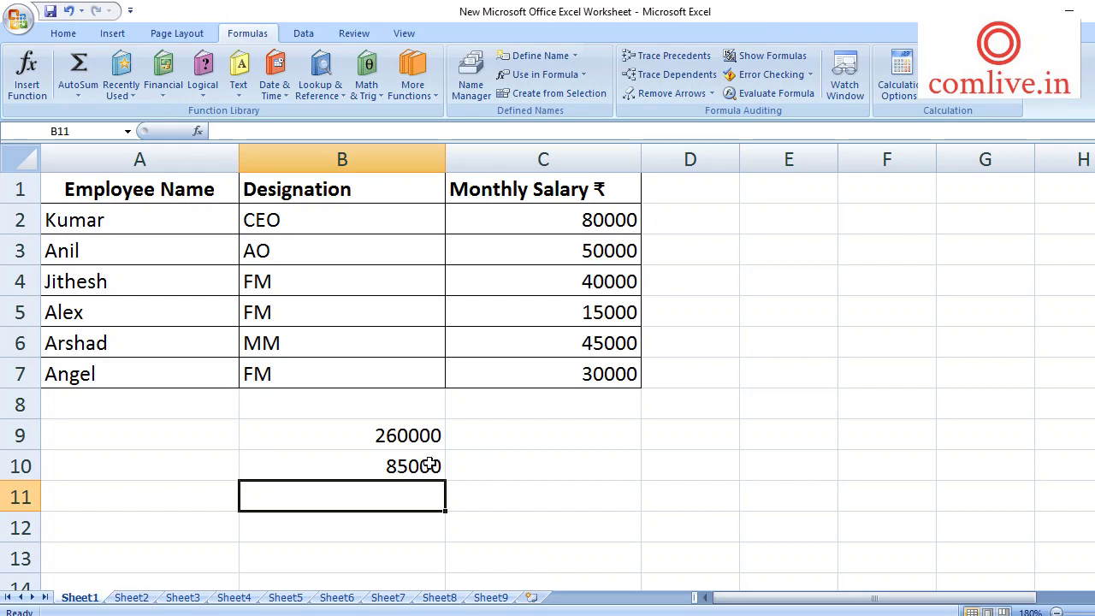
{"action": "left_click", "coordinate": [604, 287]}
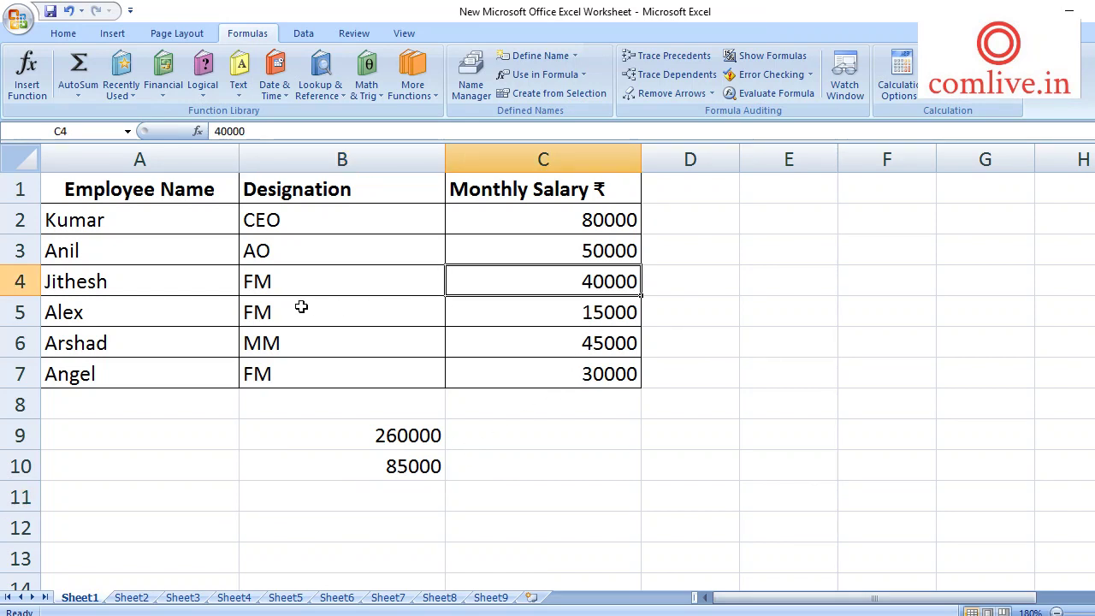
{"action": "left_click", "coordinate": [89, 285]}
{"action": "left_click", "coordinate": [542, 281]}
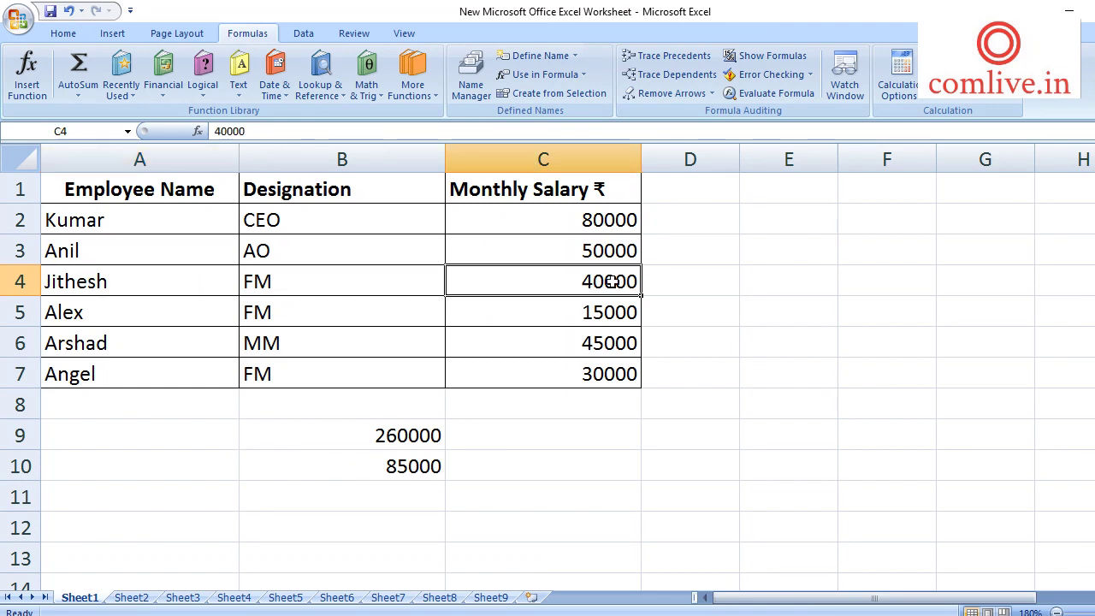
{"action": "left_click", "coordinate": [84, 290]}
{"action": "left_click", "coordinate": [562, 288]}
{"action": "left_click", "coordinate": [390, 503]}
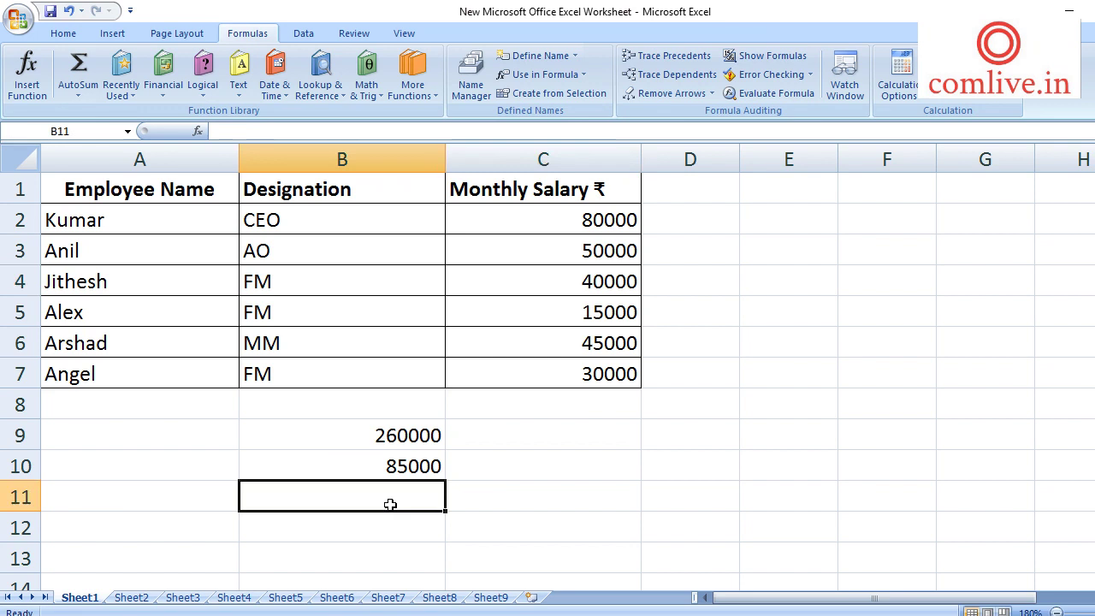
Type =LOOKUP(40000, in B11 to set 40000 as the lookup value.
{"action": "type", "text": "="}
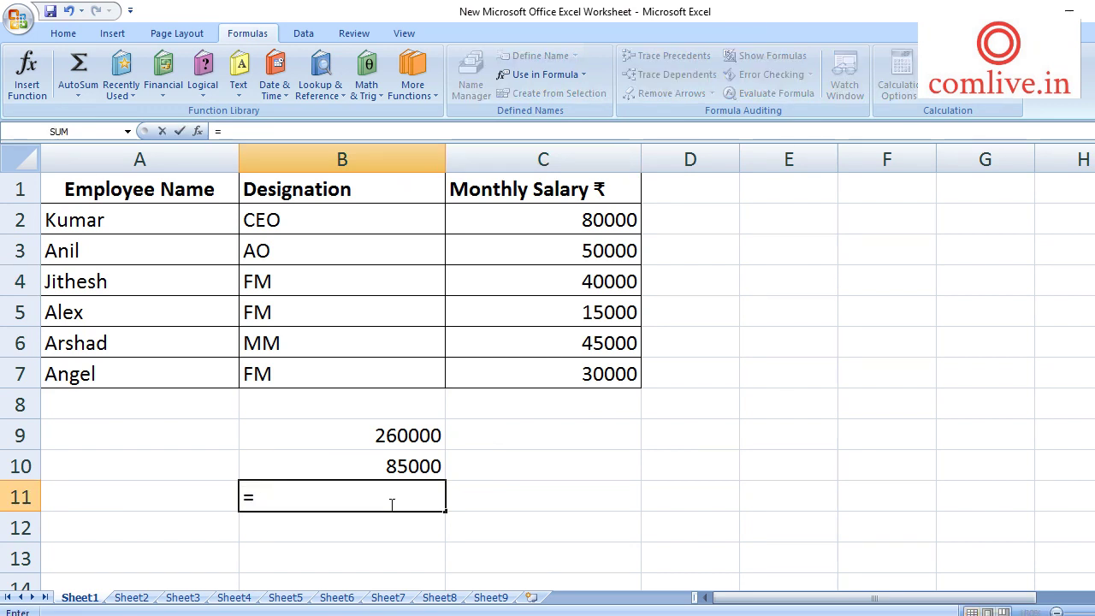
{"action": "type", "text": "LOOKUP"}
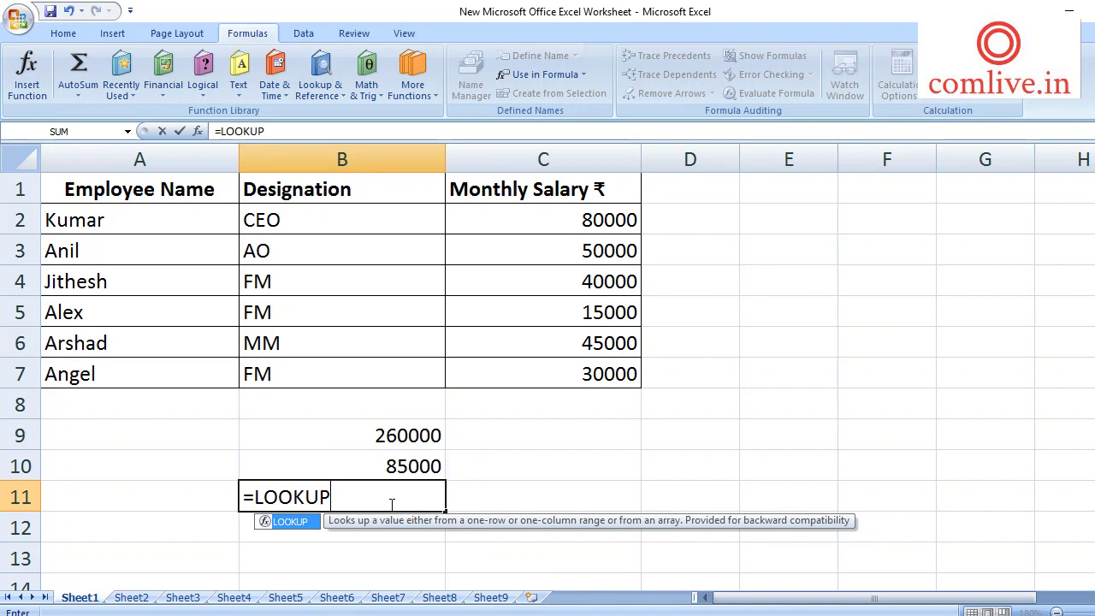
{"action": "type", "text": "("}
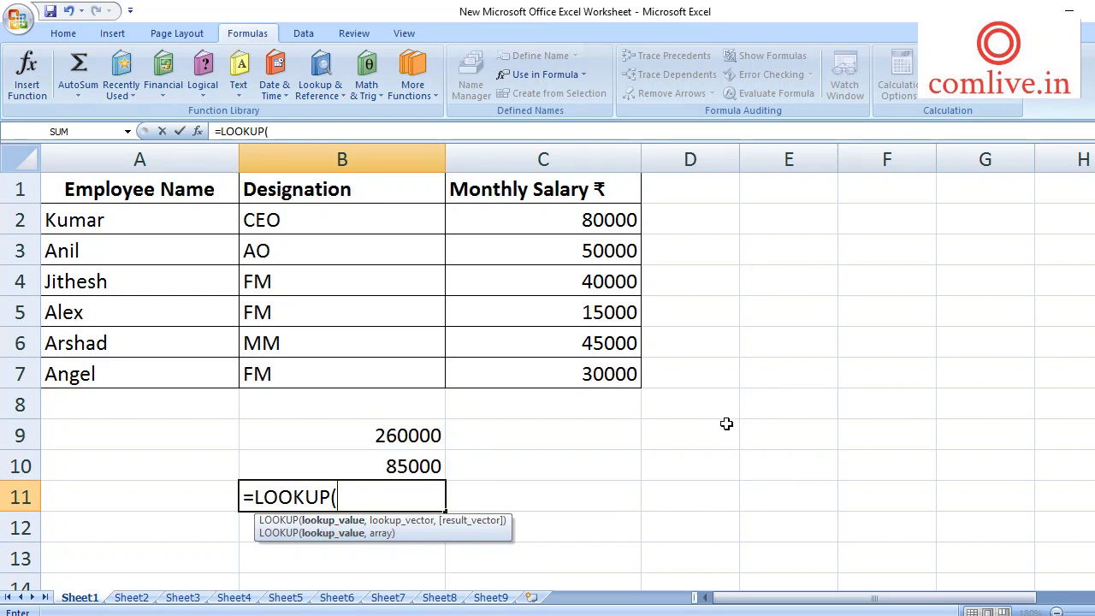
{"action": "type", "text": "4"}
{"action": "type", "text": "0000"}
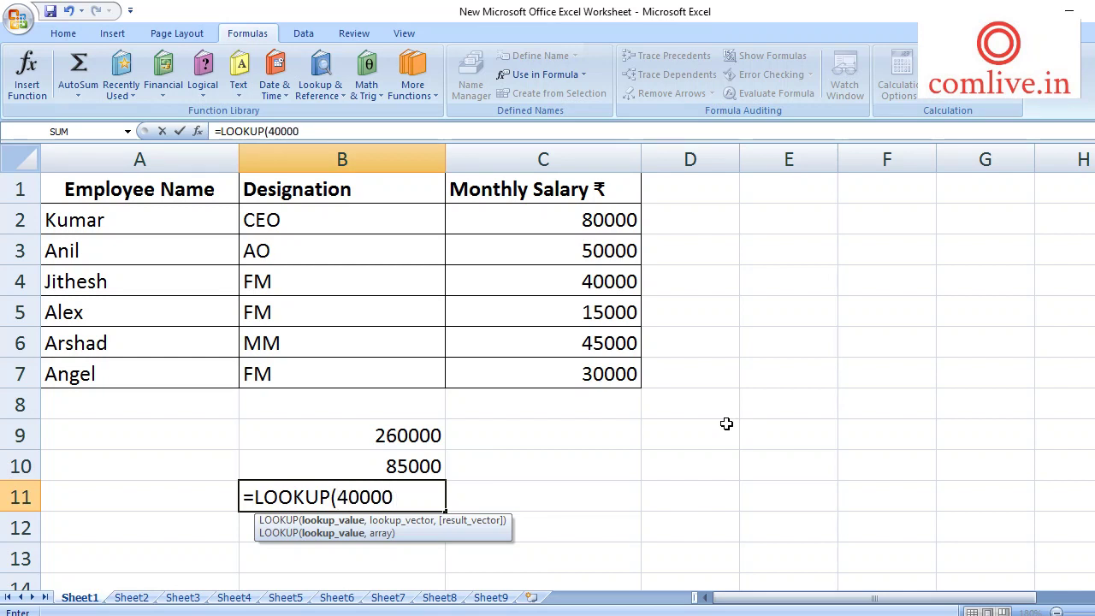
{"action": "type", "text": ","}
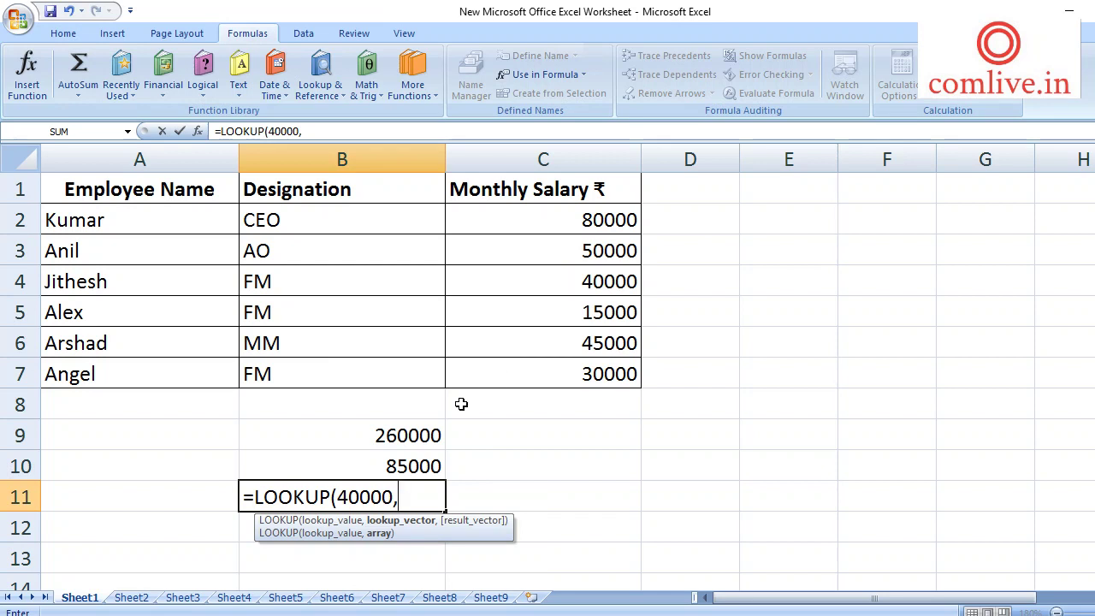
Add C2:C7 as the lookup vector and A2:A7 as the result vector.
{"action": "type", "text": "C"}
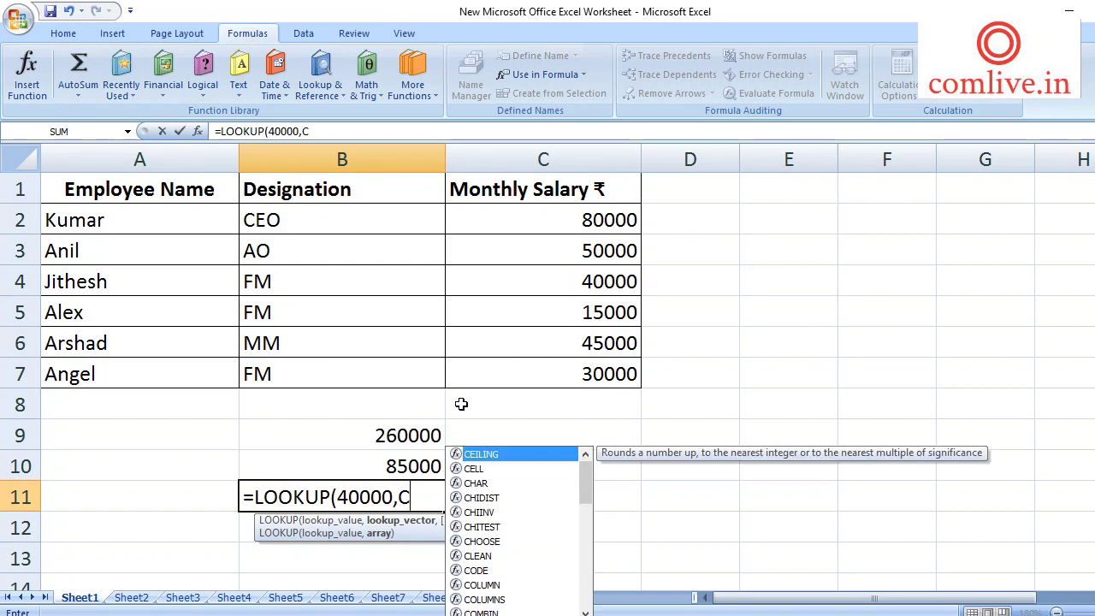
{"action": "type", "text": "2:C"}
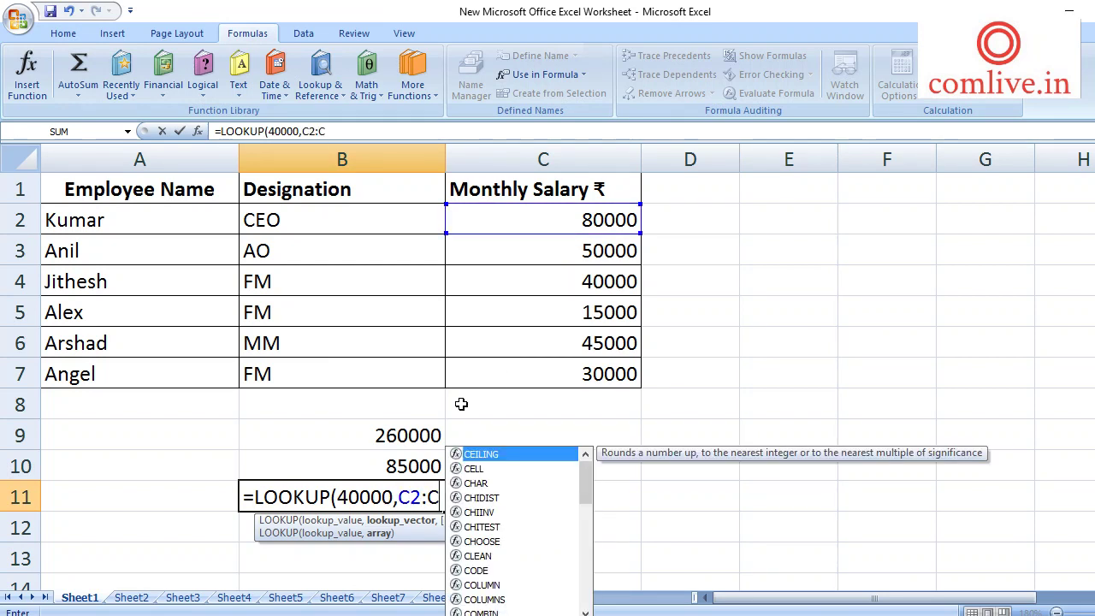
{"action": "type", "text": "7"}
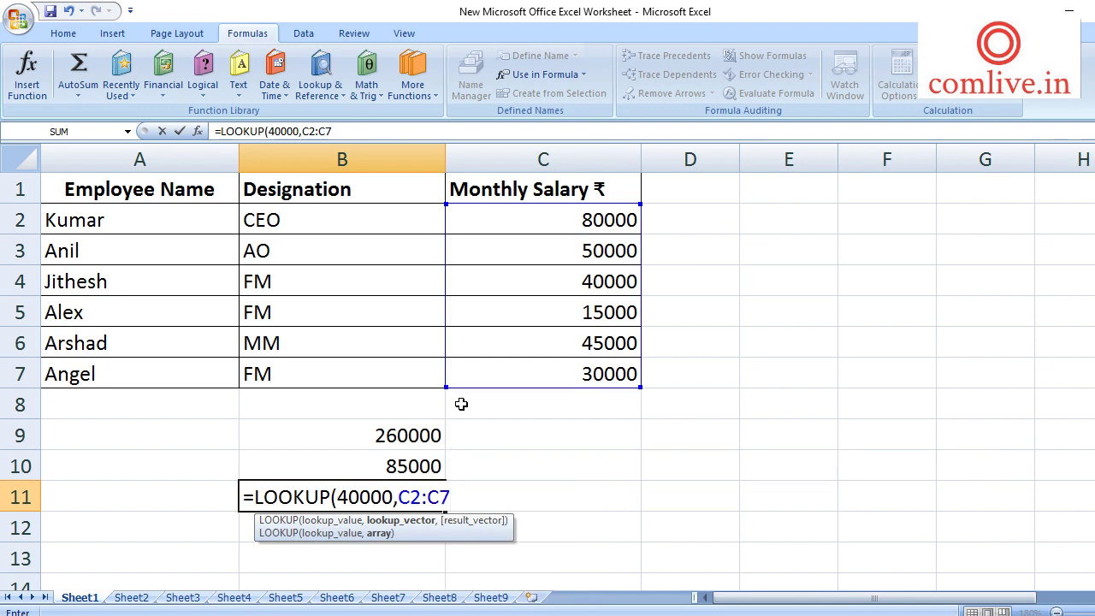
{"action": "type", "text": ","}
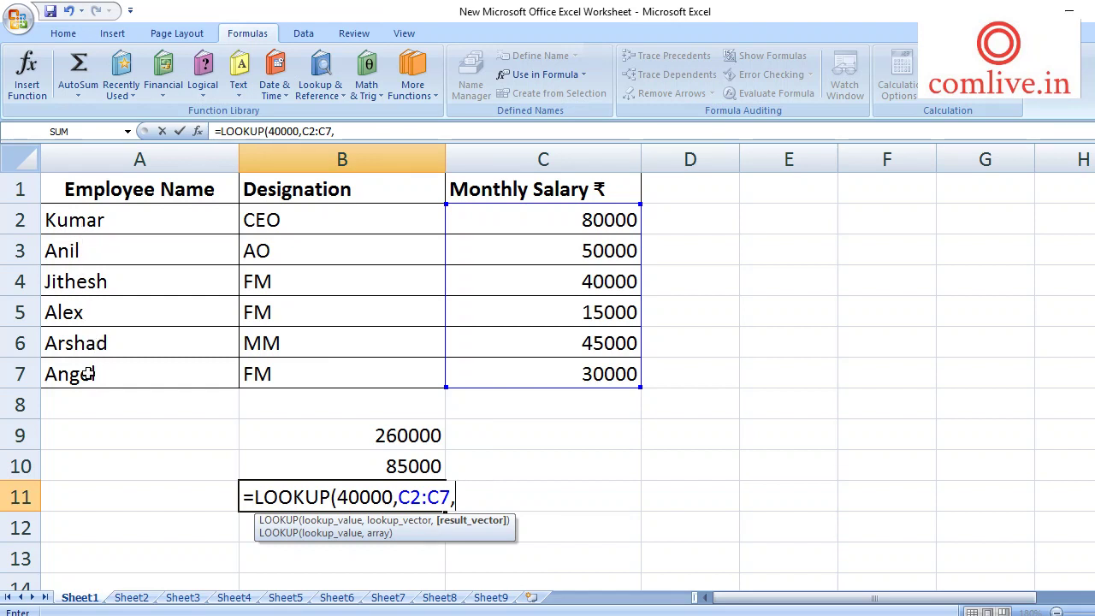
{"action": "type", "text": "A"}
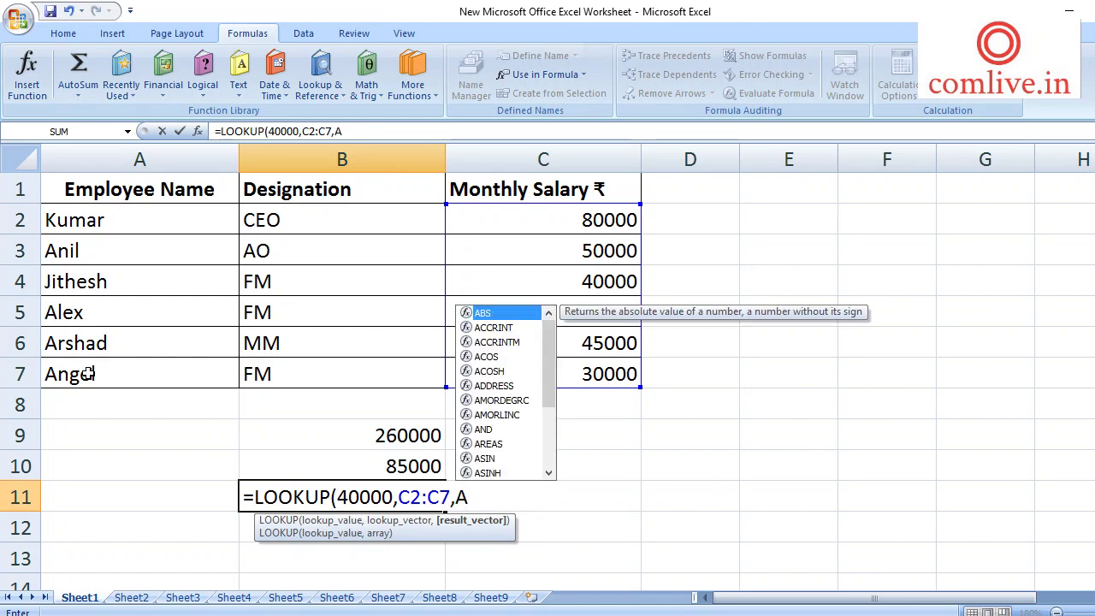
{"action": "type", "text": "2:"}
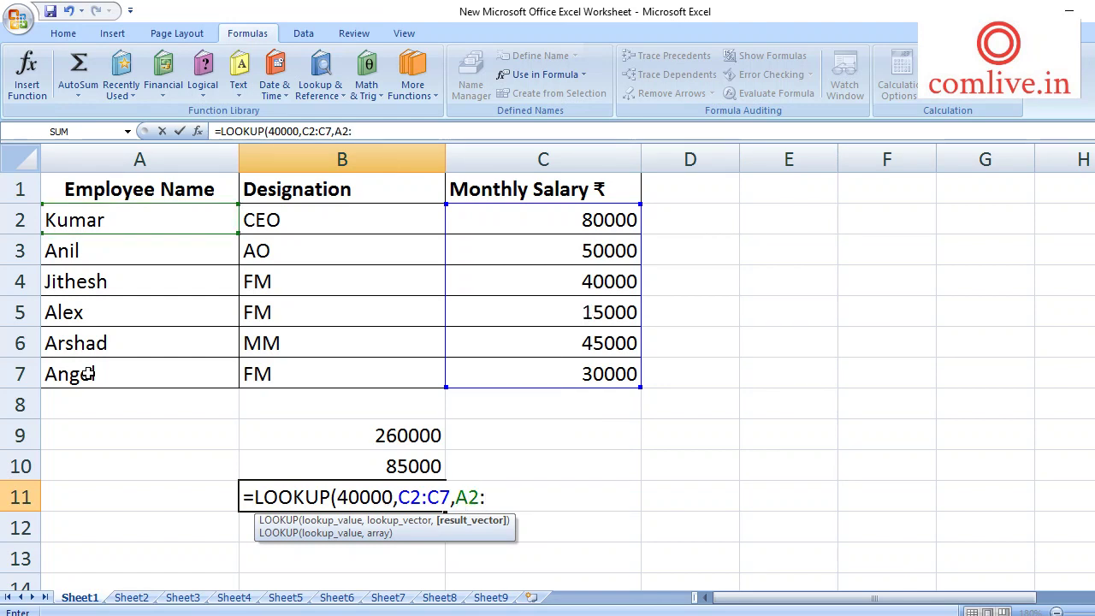
{"action": "type", "text": "A7"}
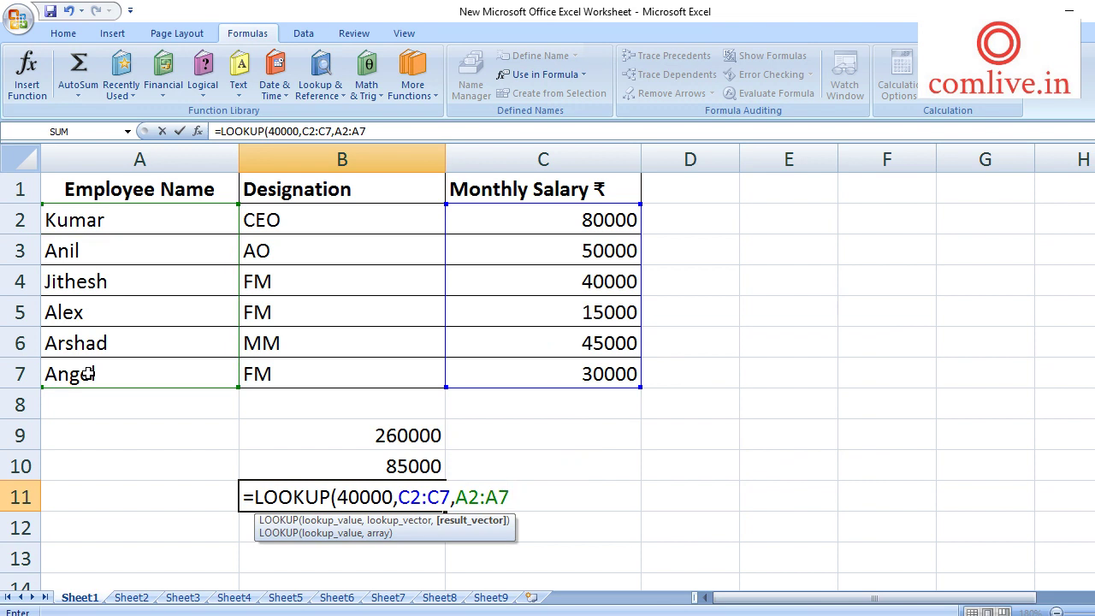
{"action": "type", "text": ")"}
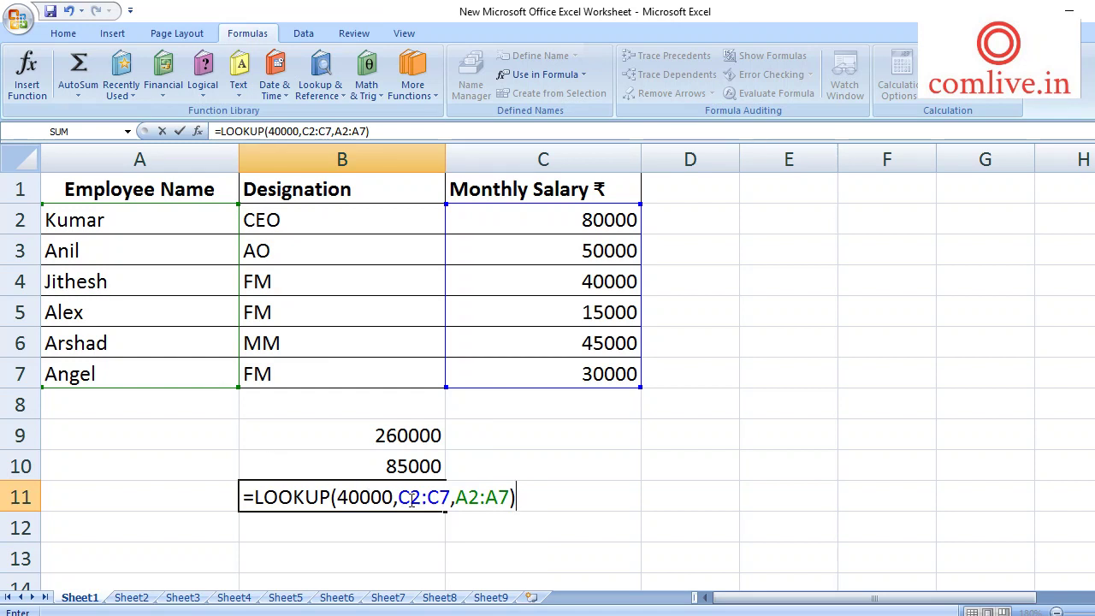
Commit =LOOKUP(40000,C2:C7,A2:A7) so B11 shows Jithesh, then reselect B11.
{"action": "left_click", "coordinate": [334, 498]}
{"action": "key", "text": "Return"}
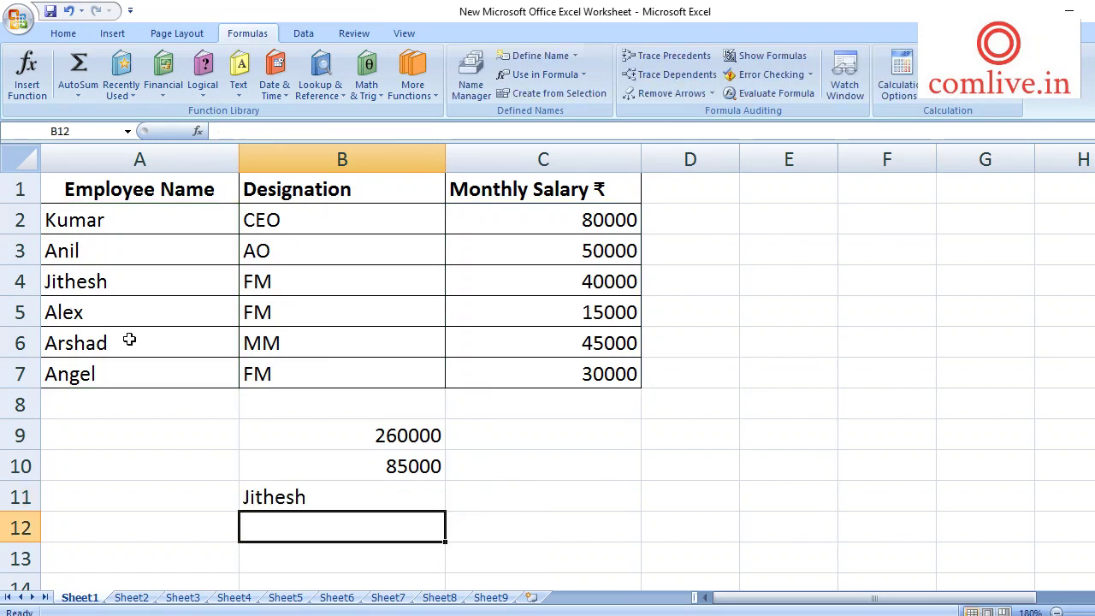
{"action": "left_click", "coordinate": [305, 494]}
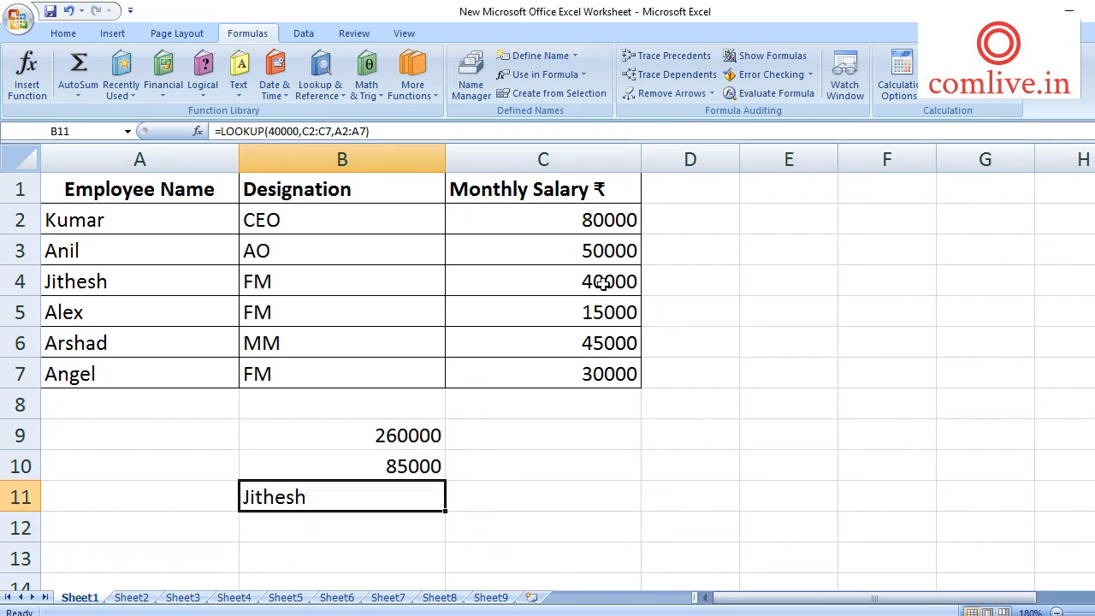